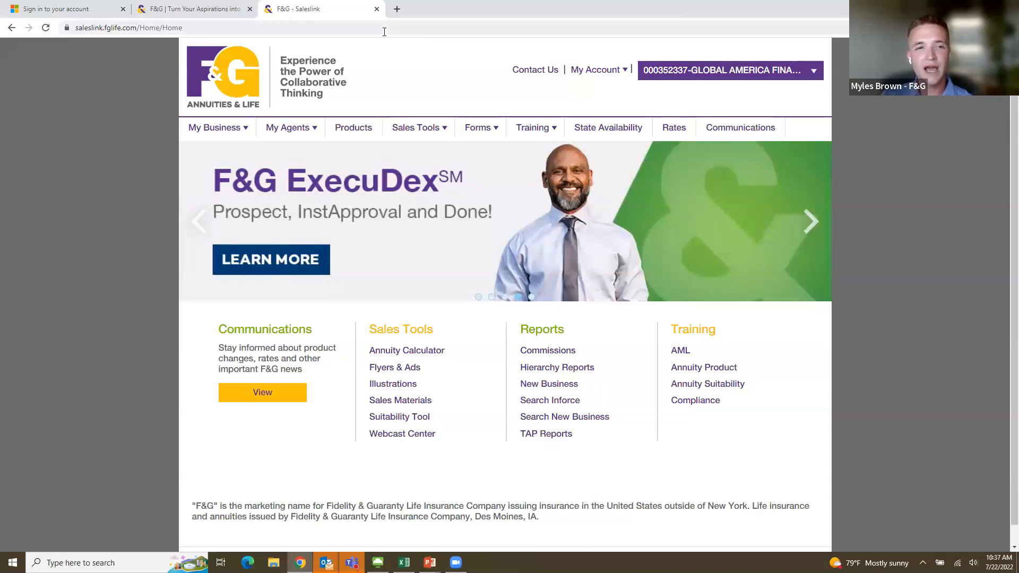
Open fglife.com in a new browser tab and go to the SalesLink agent portal login for financial professionals.
left_click(397, 9)
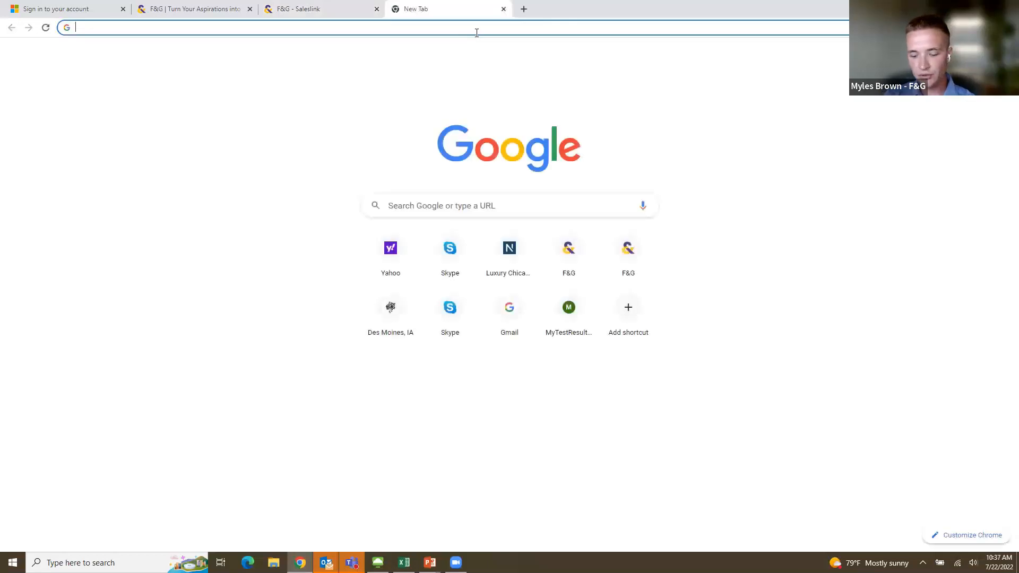
type("fgli")
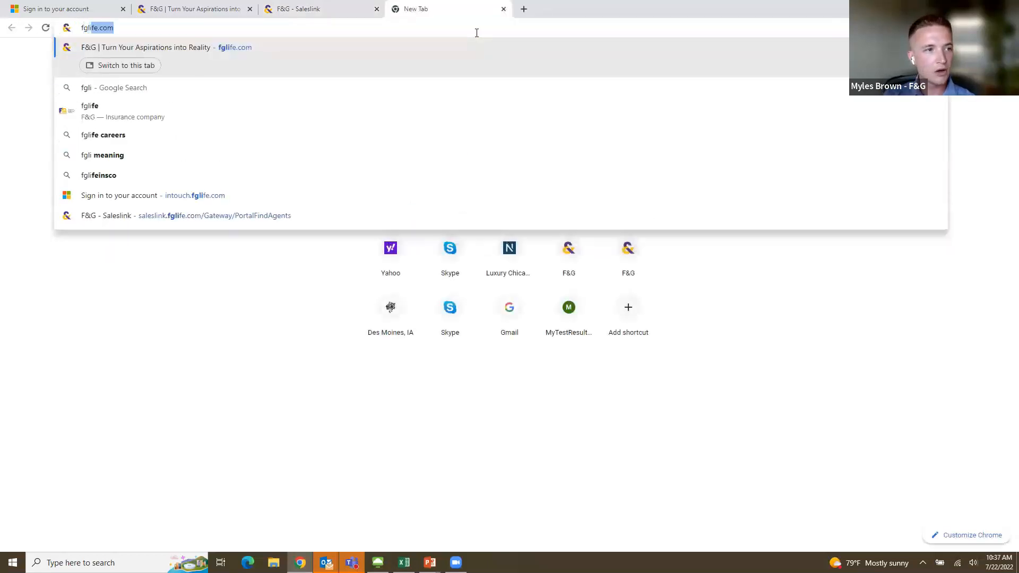
type("fe.co")
key("Return")
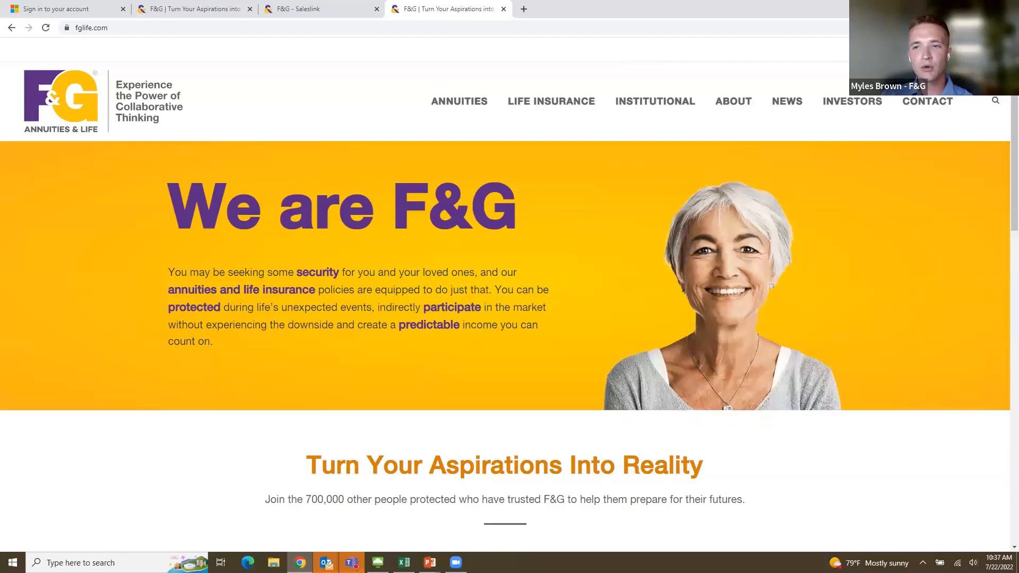
mouse_move(953, 50)
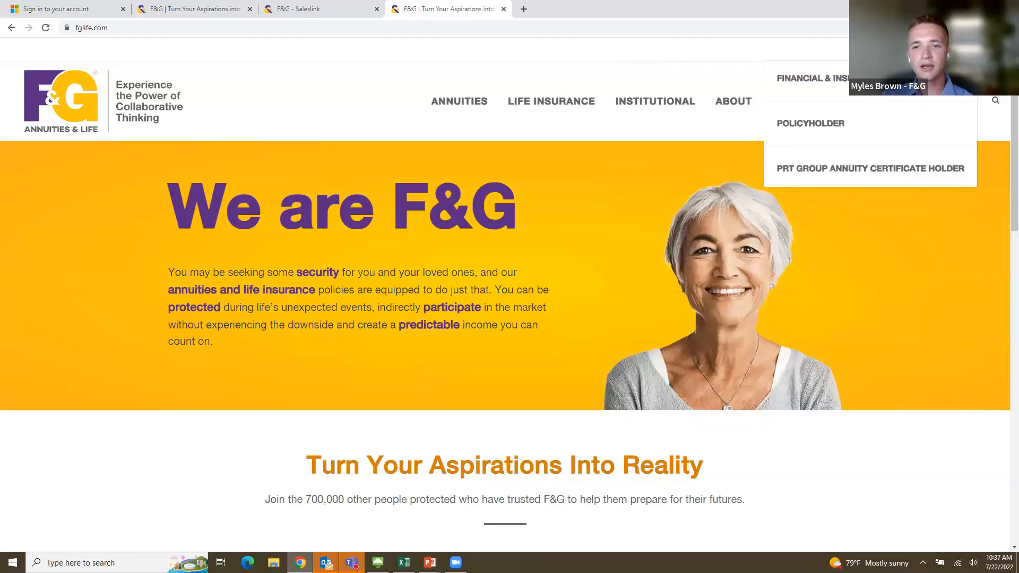
left_click(871, 78)
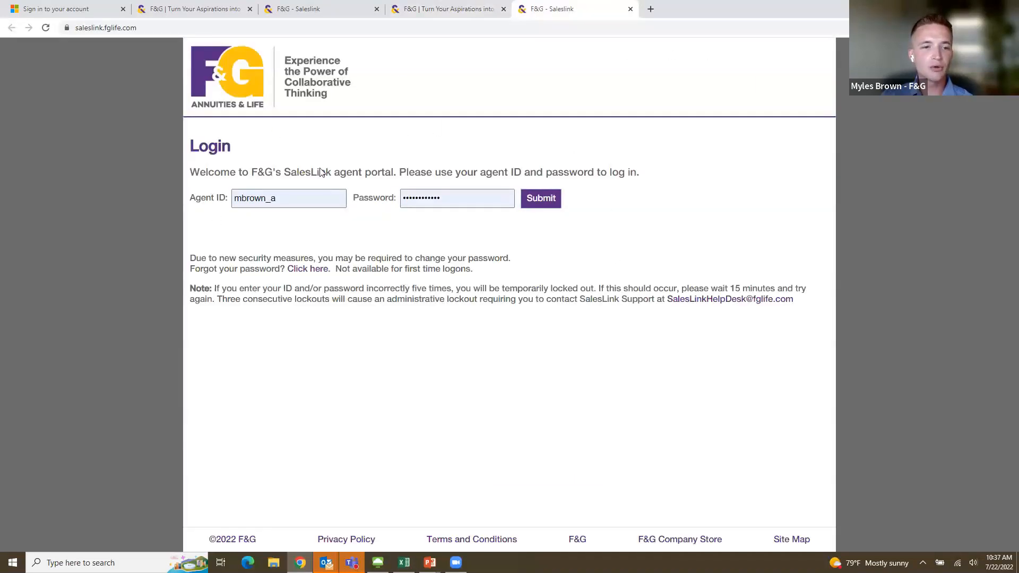
left_click(436, 198)
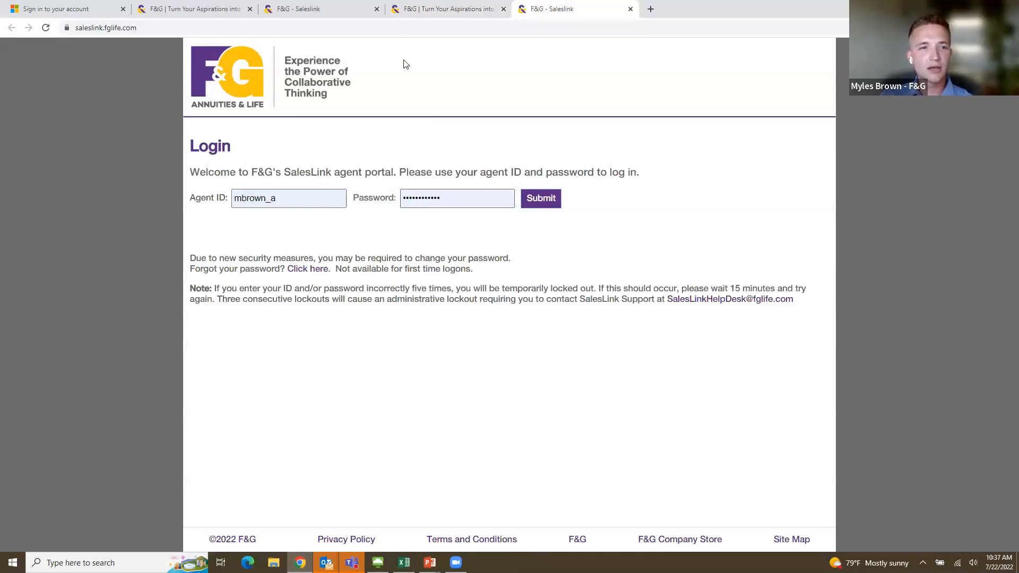
Return to the logged-in SalesLink session and start a new case in the FG Life Online Illustration Software.
left_click(406, 15)
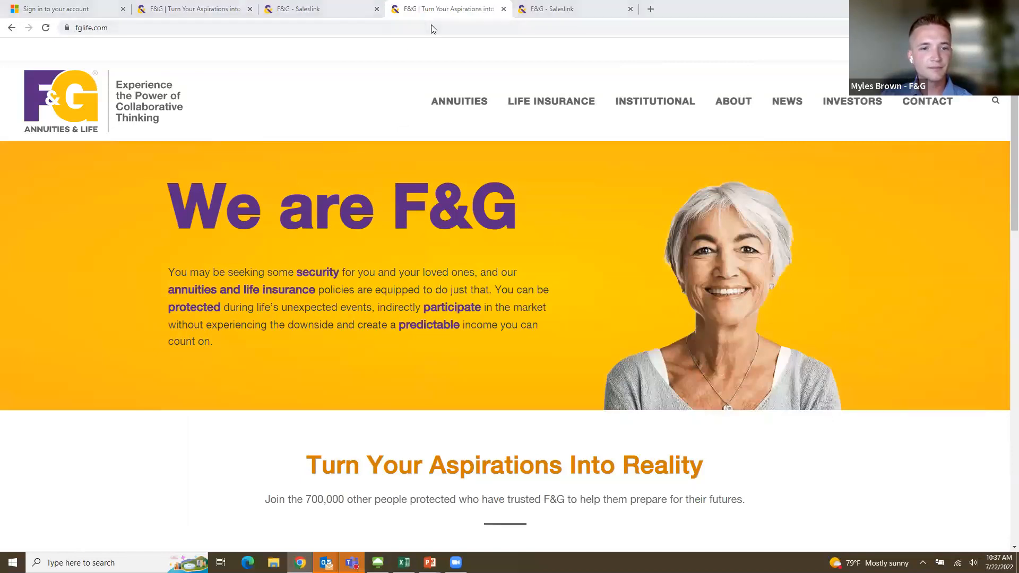
left_click(318, 10)
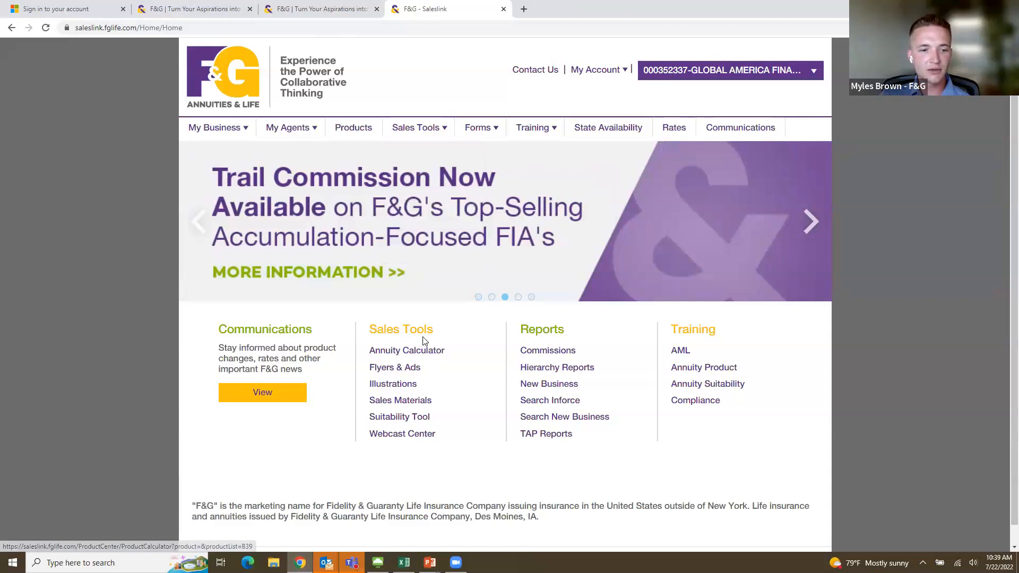
left_click(418, 386)
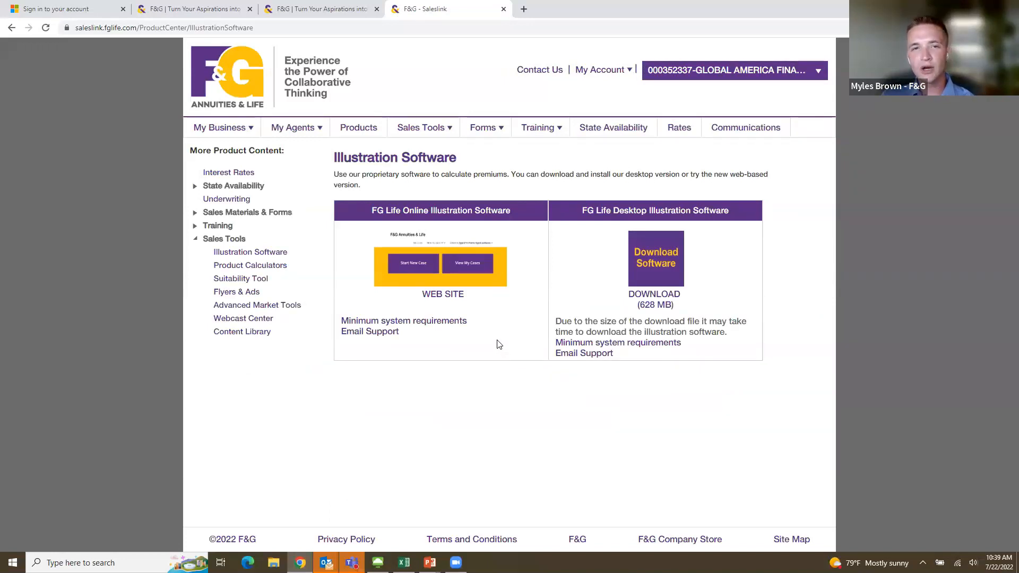
left_click(444, 279)
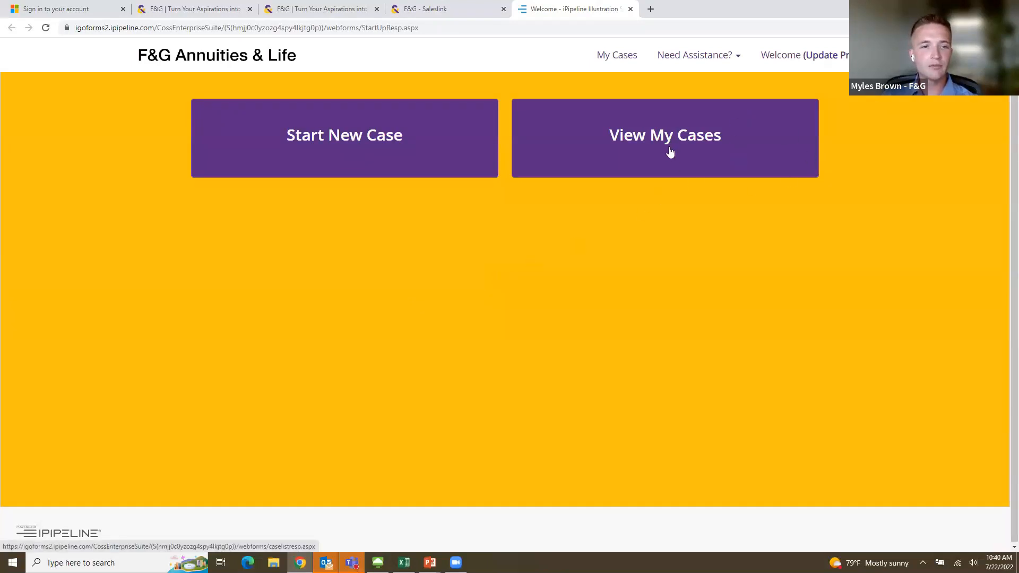
left_click(338, 151)
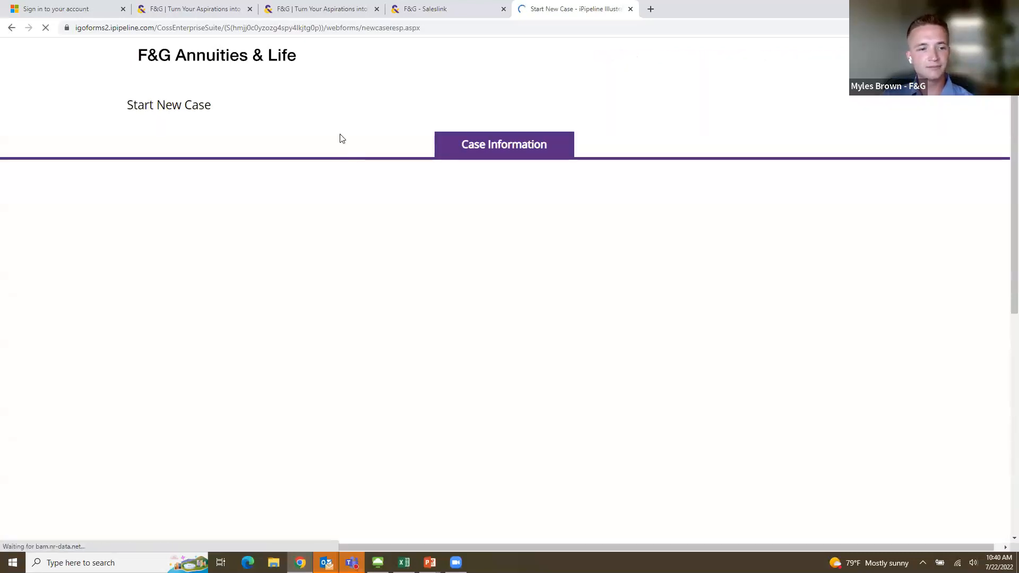
Enter "Valued" as the proposed insured's first name, with age 40 and gender Female.
type("Valued")
key("Tab")
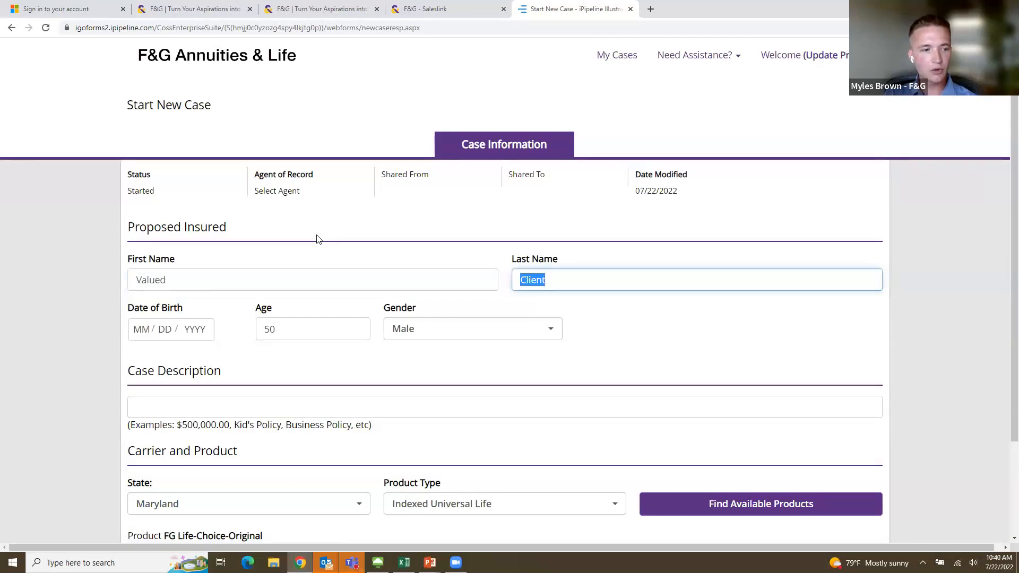
key("Tab")
key("Tab")
key("Tab")
key("Tab")
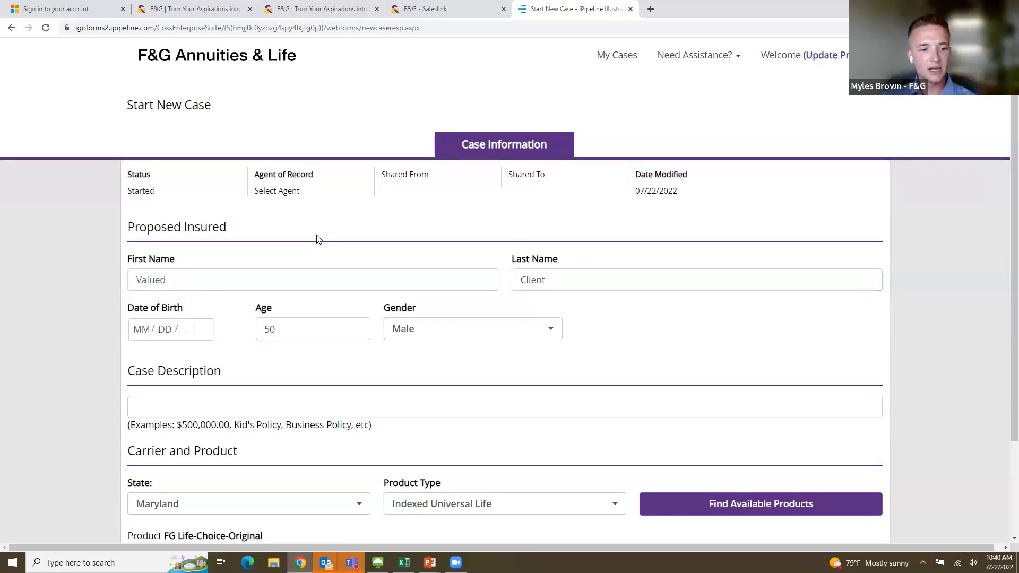
type("40")
key("Tab")
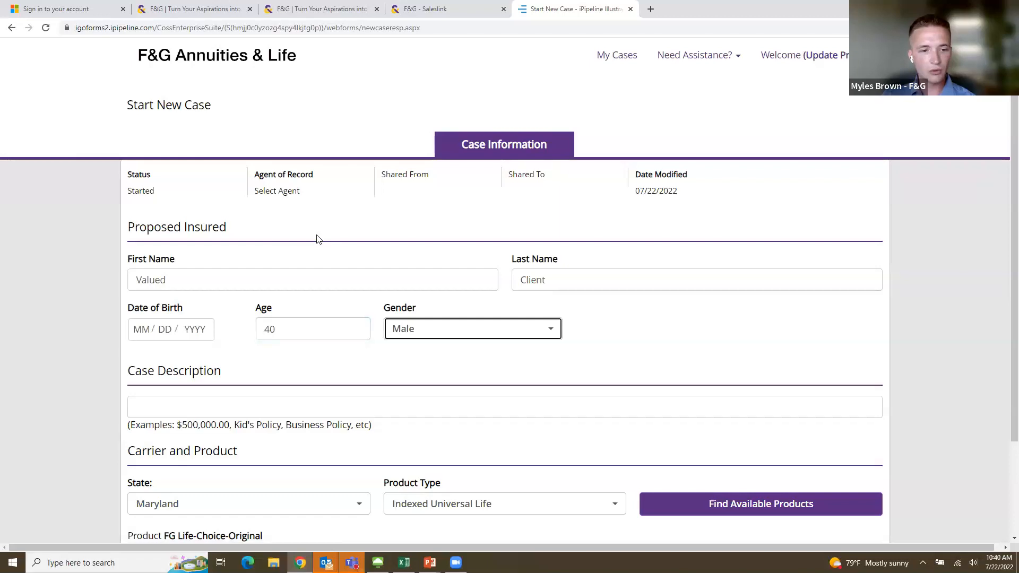
left_click(460, 339)
left_click(445, 372)
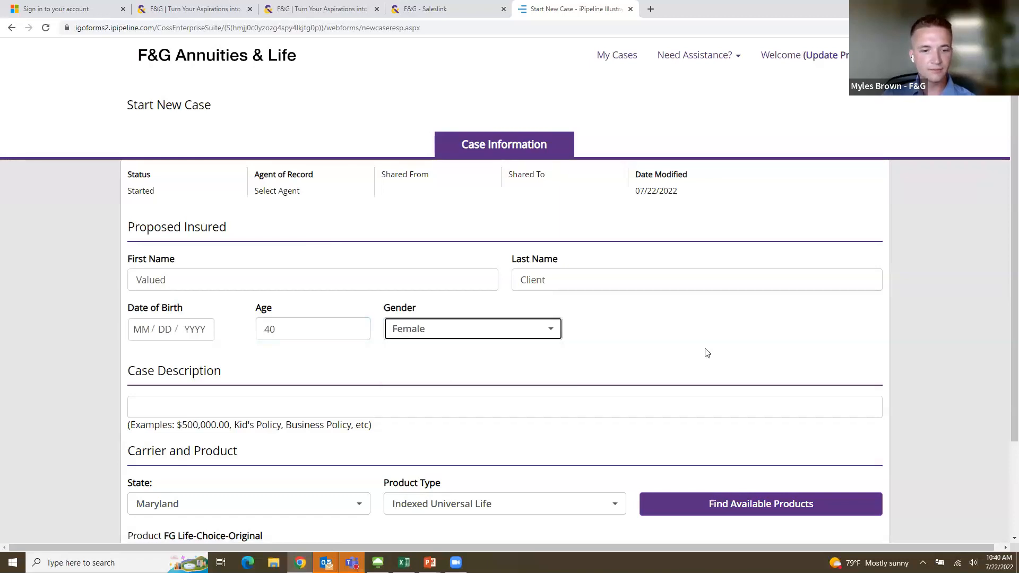
Set the case's state to Iowa and the product type to Indexed Universal Life.
scroll(714, 353, "down", 3)
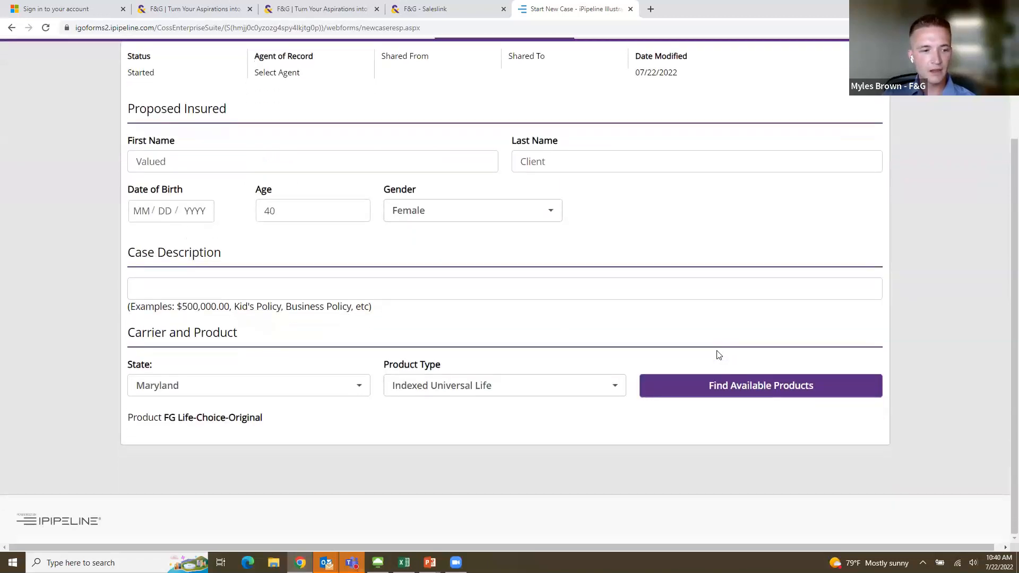
left_click(320, 380)
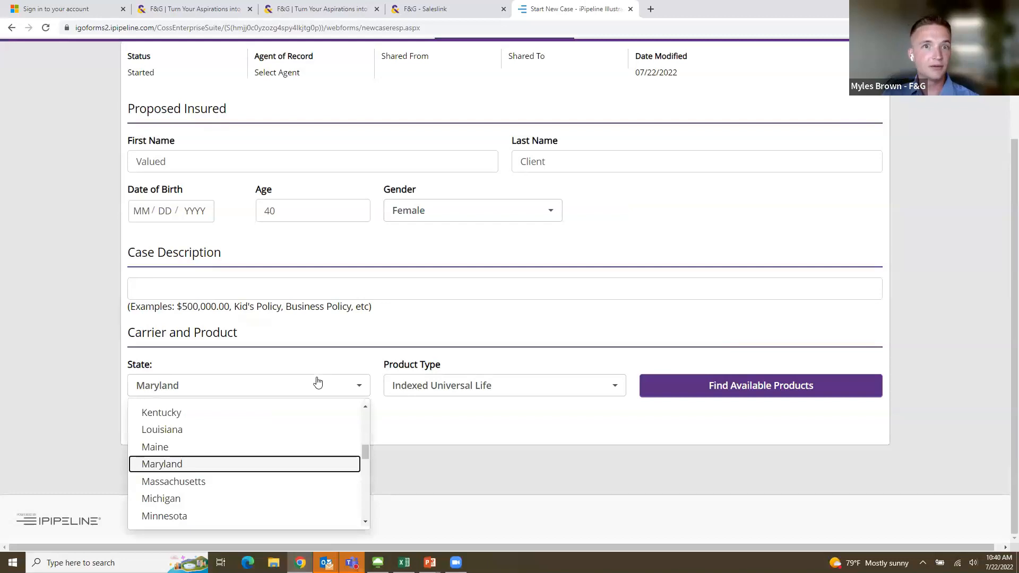
key("i")
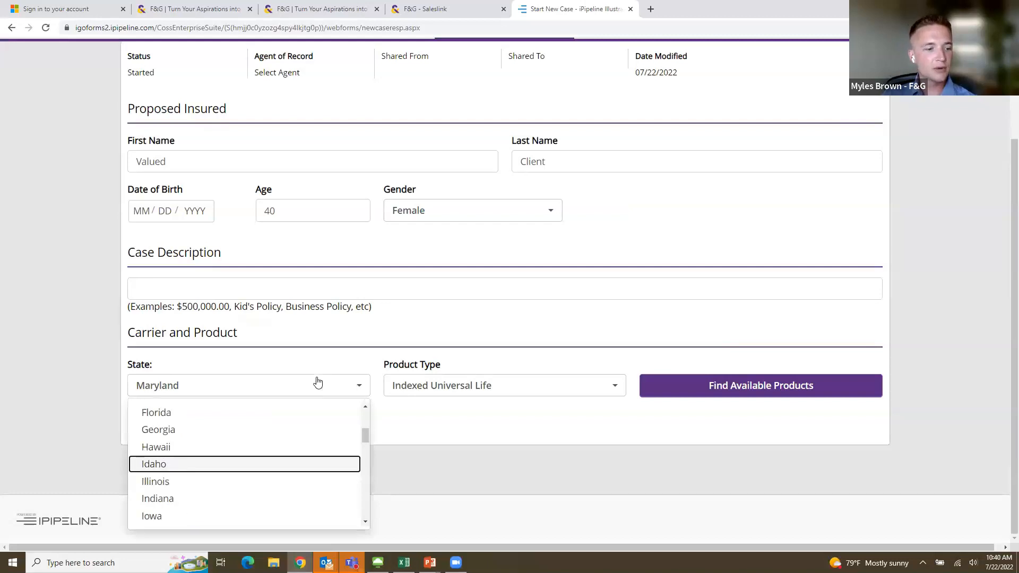
left_click(181, 515)
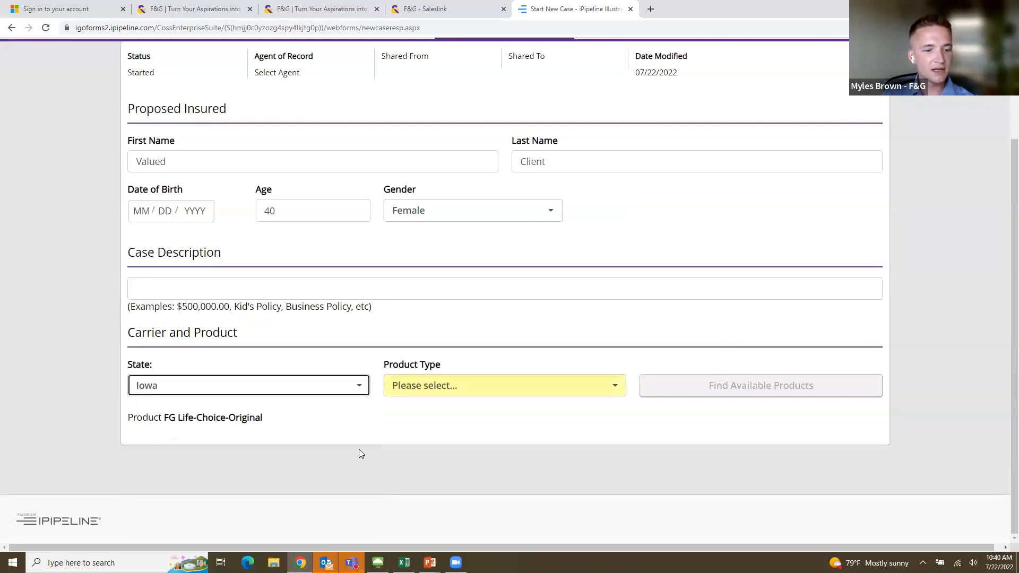
left_click(524, 389)
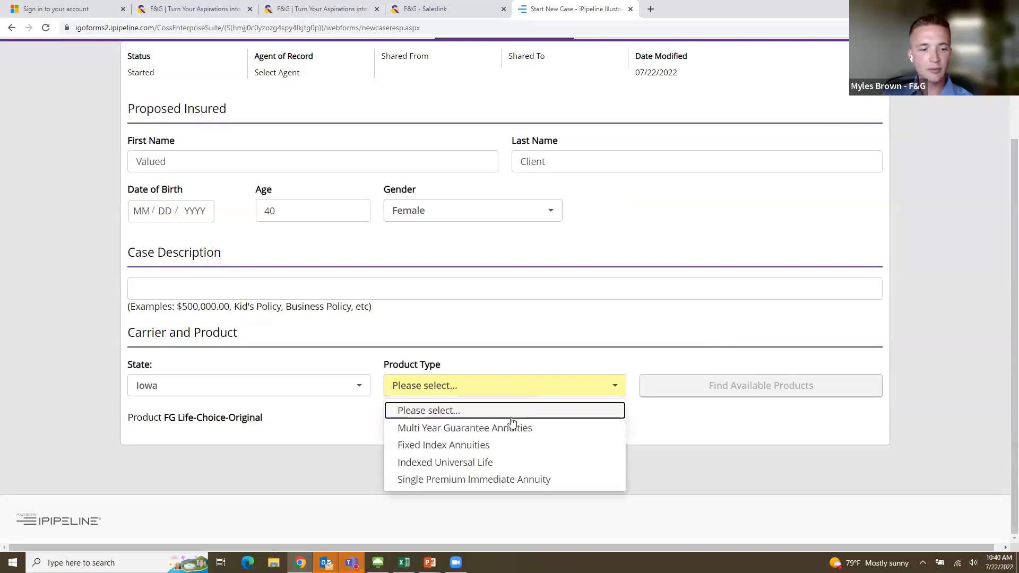
left_click(487, 463)
Find the available products and select FG ExecuDex for Quotes/Illustrations.
left_click(682, 390)
scroll(723, 264, "down", 3)
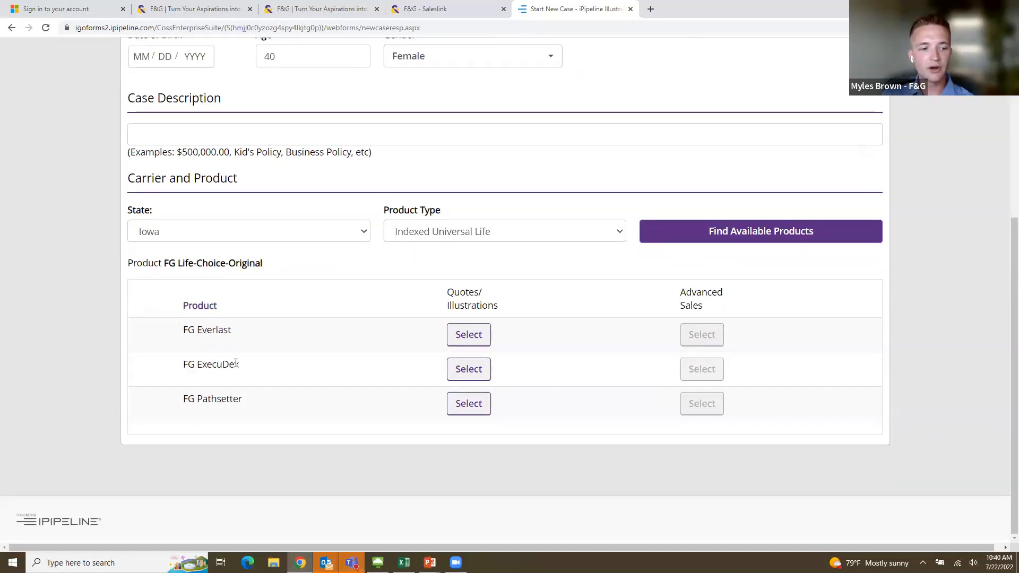
left_click(460, 373)
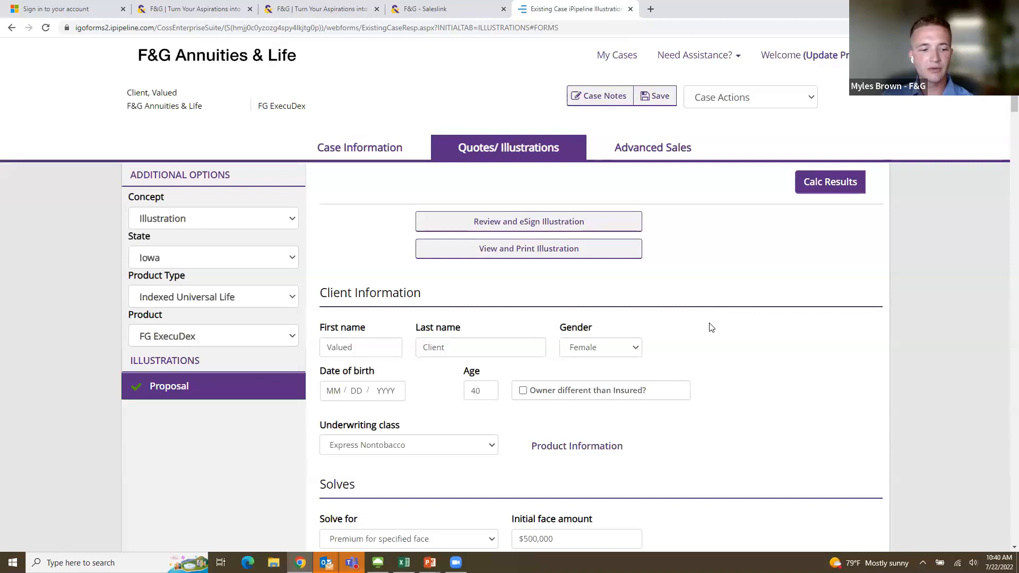
Review the client information and the available underwriting classes, keeping Express Nontobacco.
scroll(737, 338, "down", 2)
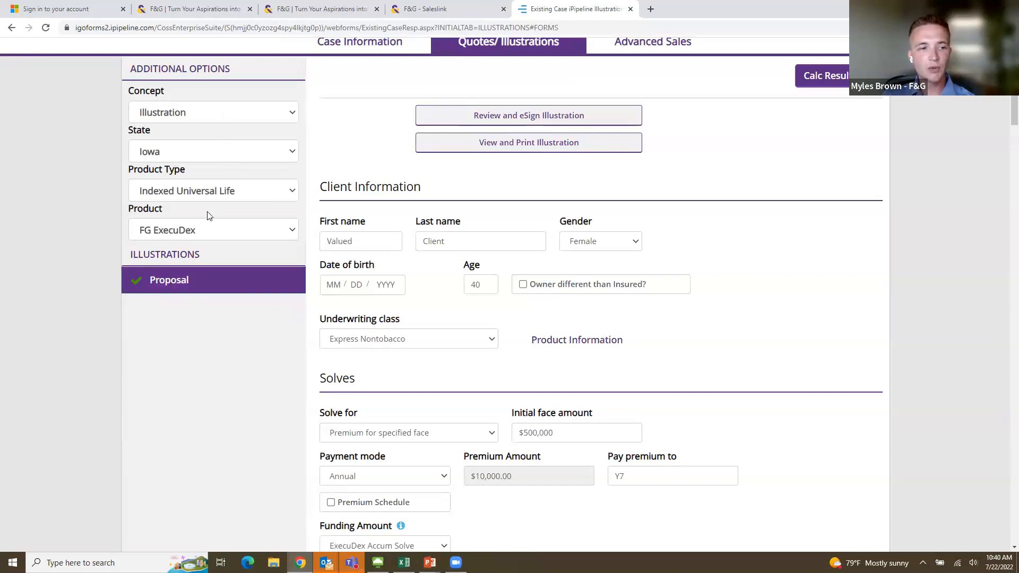
scroll(708, 288, "down", 2)
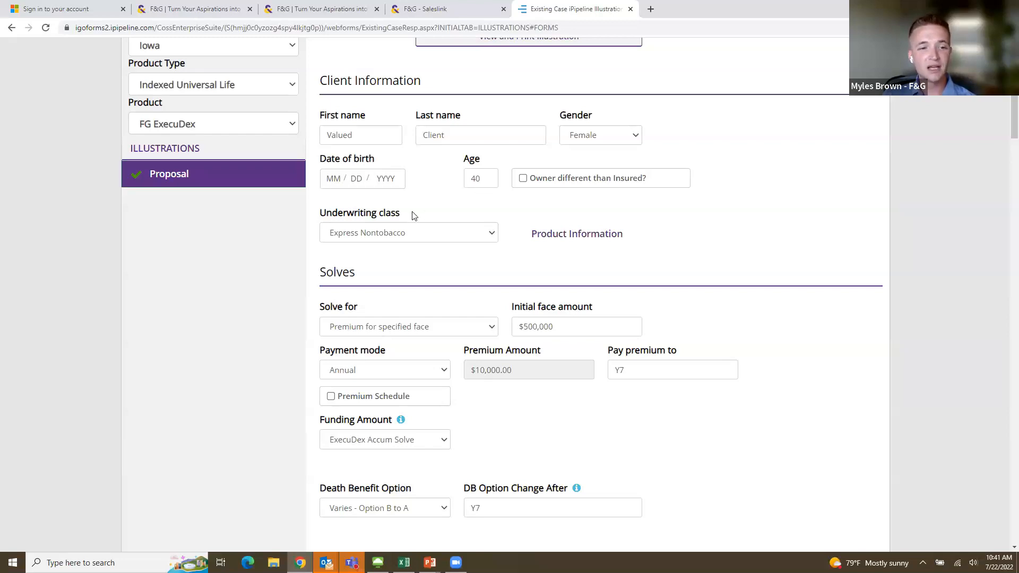
left_click(410, 233)
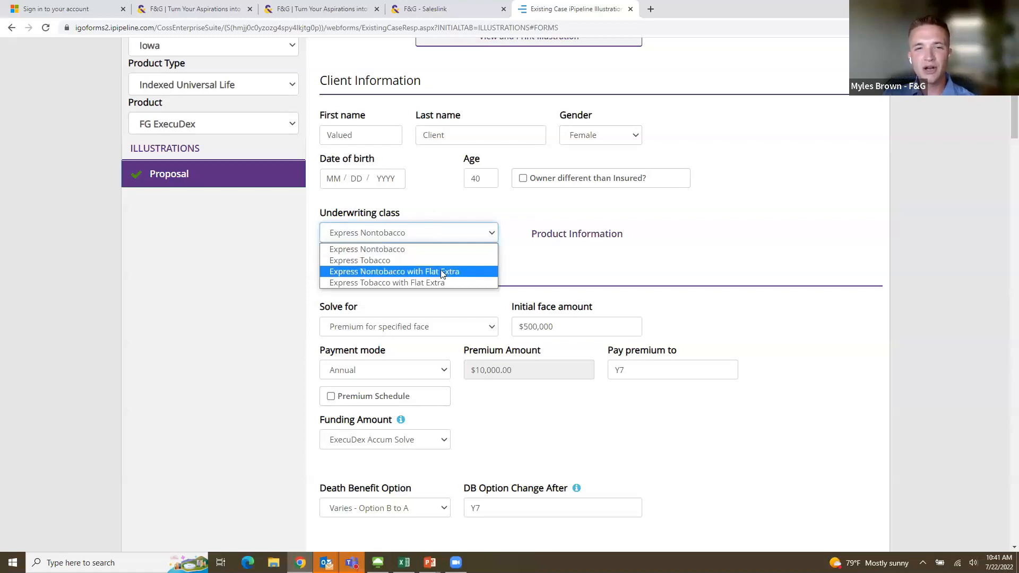
left_click(466, 212)
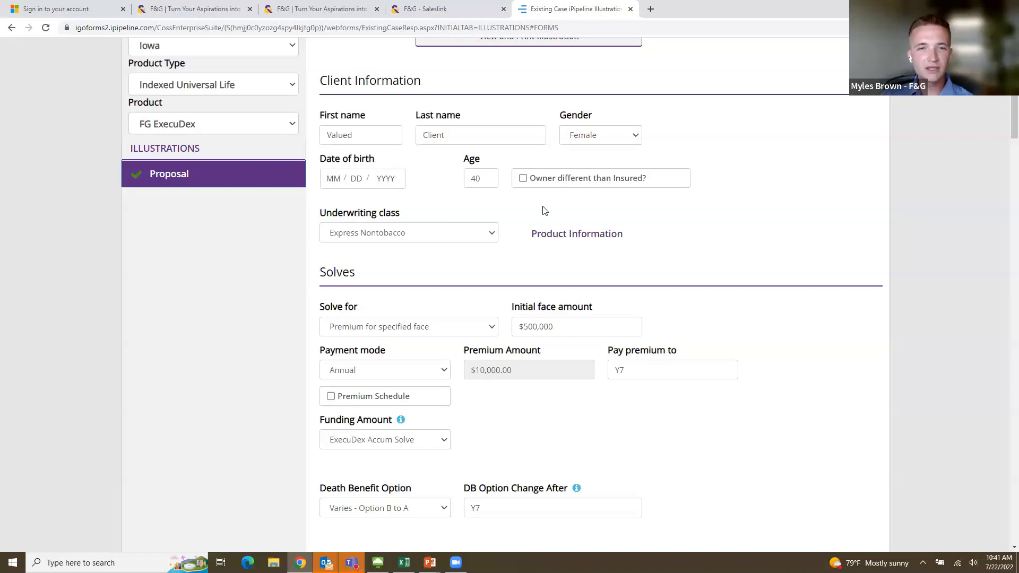
Open the ExecuDex product information worksheet, review the client history questions, and return to the illustration form.
left_click(592, 239)
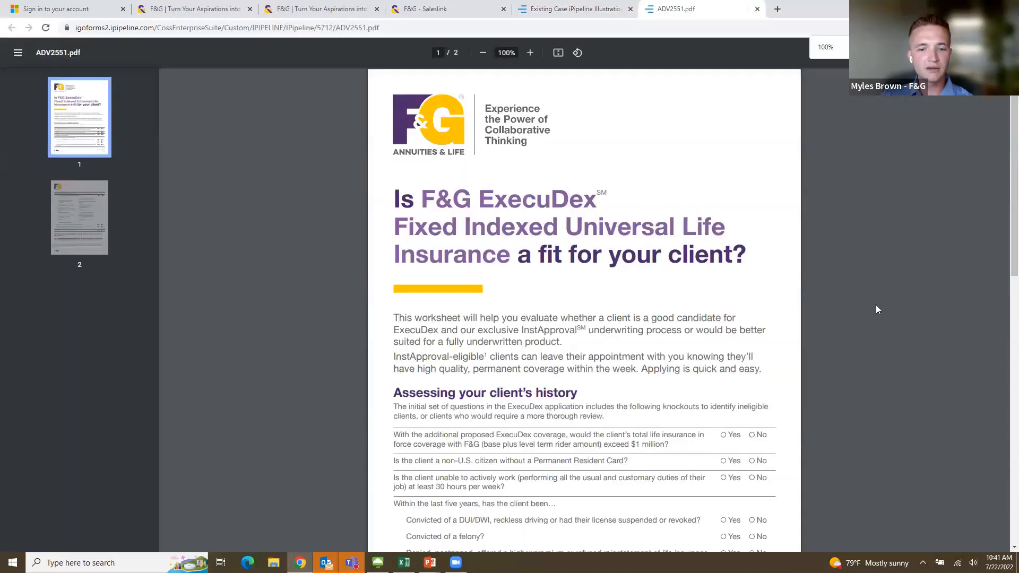
scroll(876, 306, "down", 2)
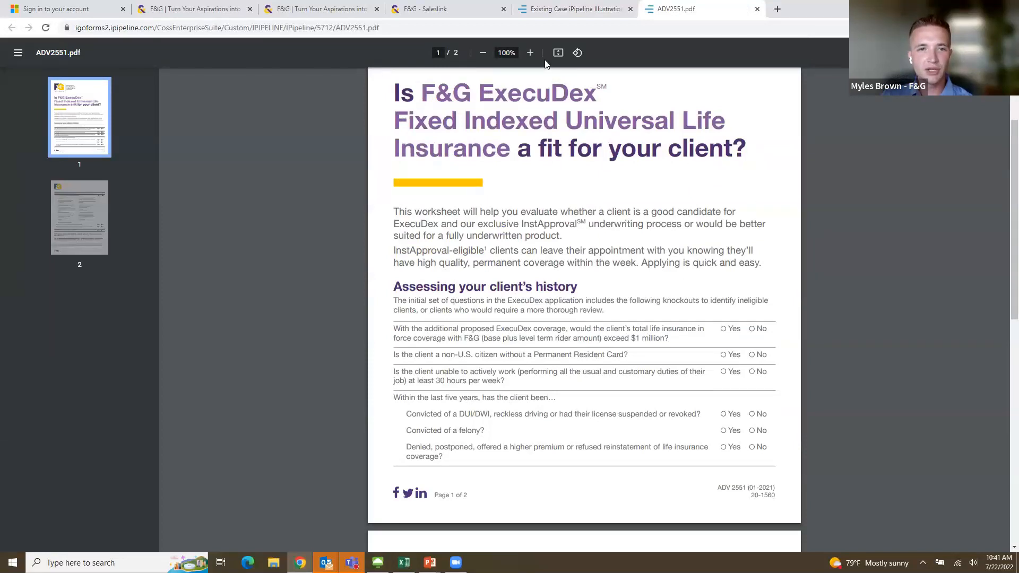
left_click(595, 18)
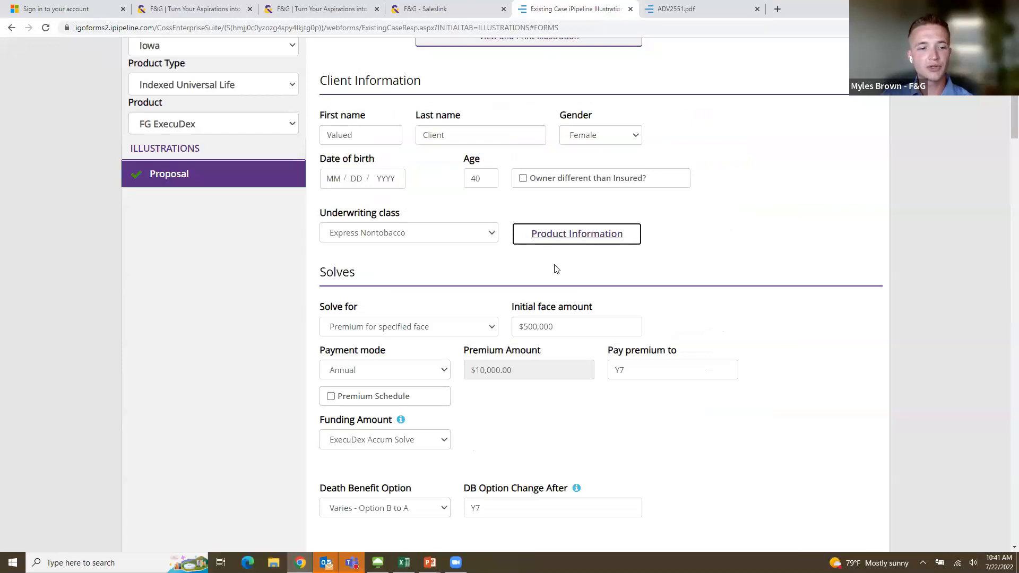
left_click(741, 266)
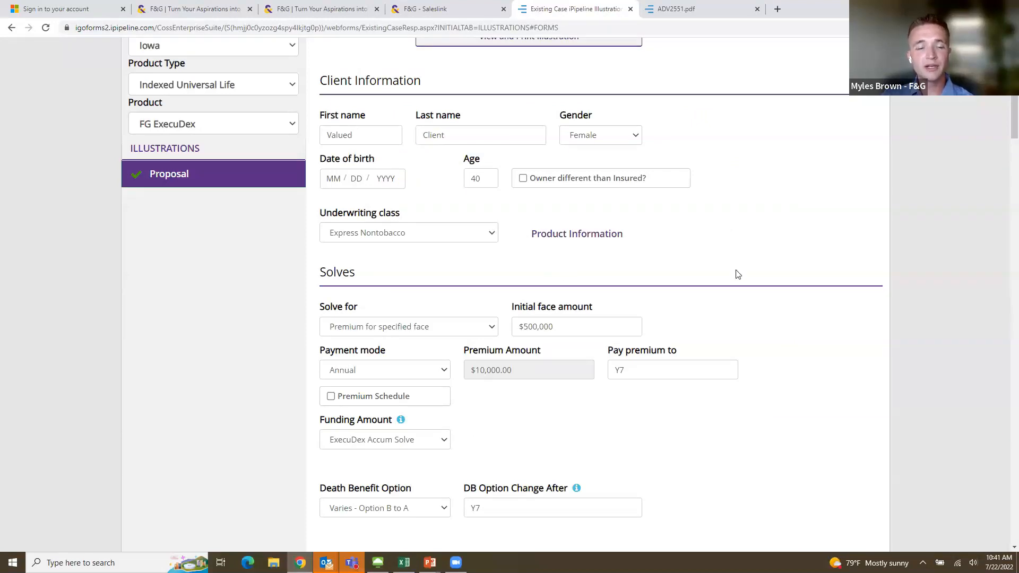
Set the illustration's Solve for option to Face amount for specified premium.
scroll(729, 268, "down", 2)
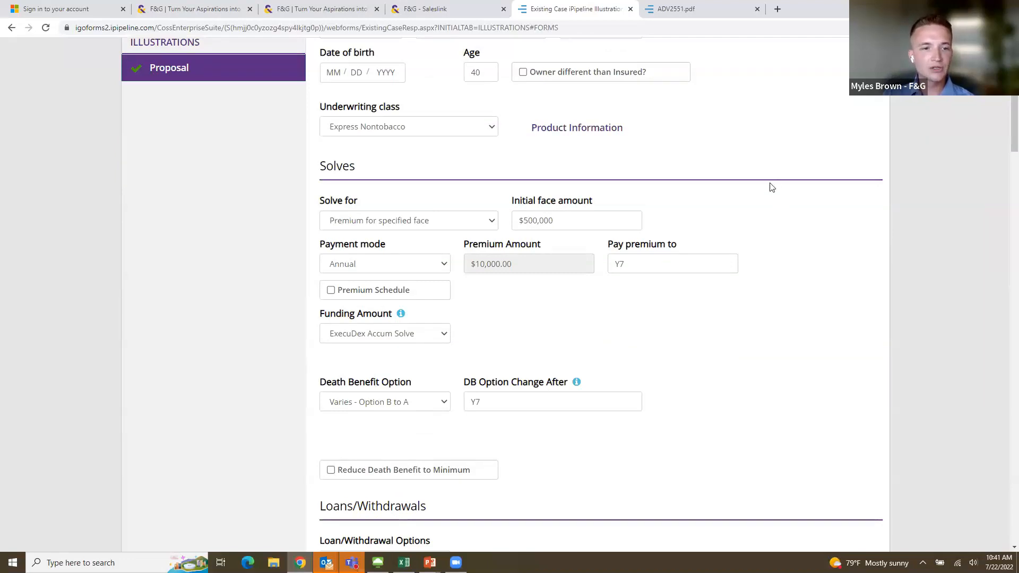
scroll(773, 191, "down", 2)
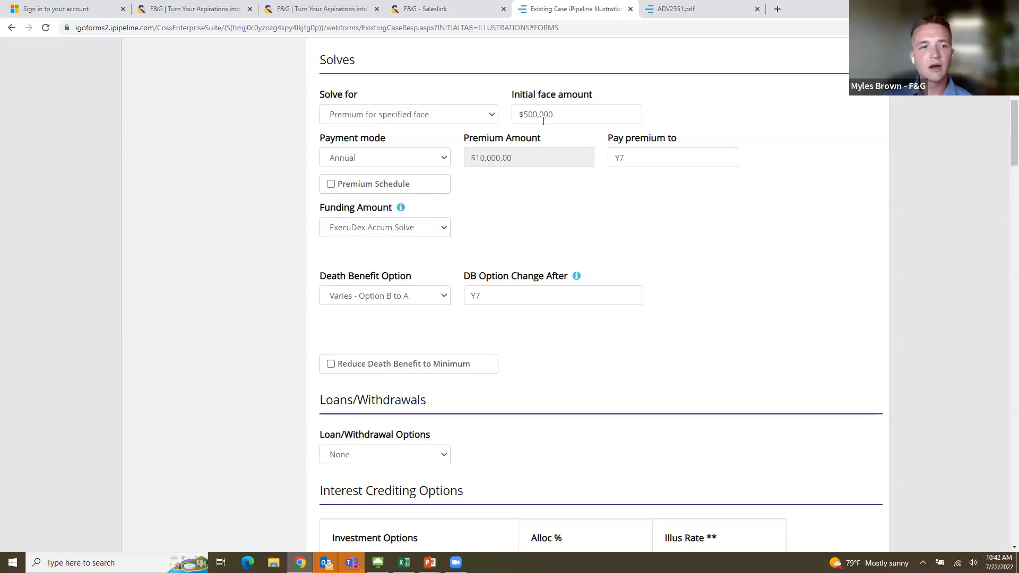
left_click(485, 117)
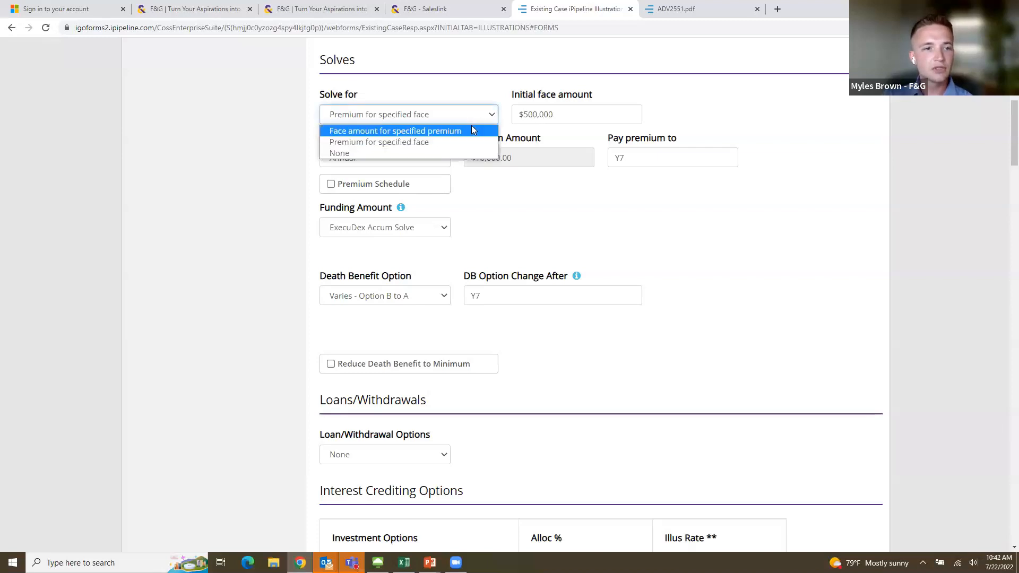
left_click(473, 130)
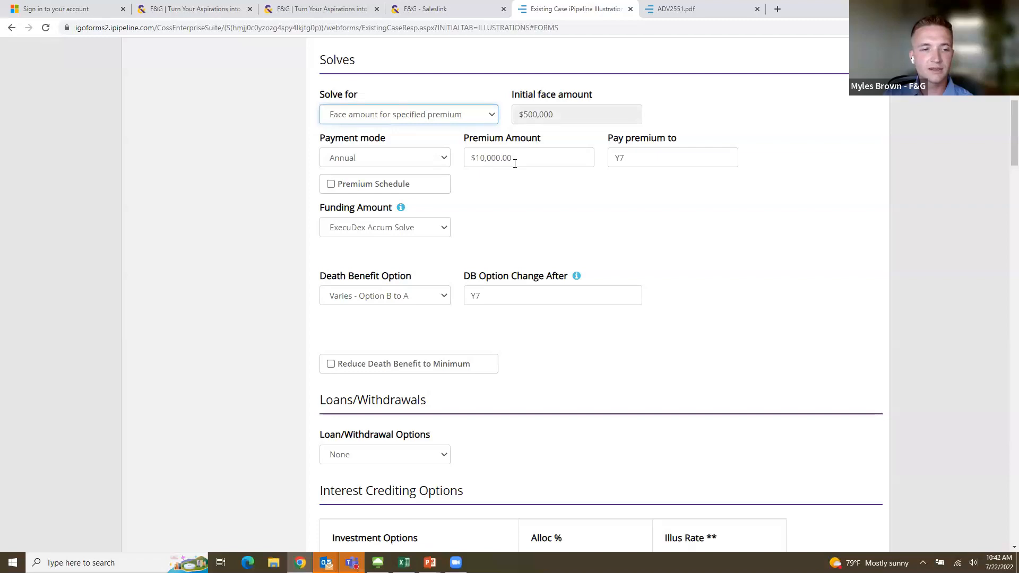
Set the payment mode to Monthly and the premium amount to $750.
left_click(445, 159)
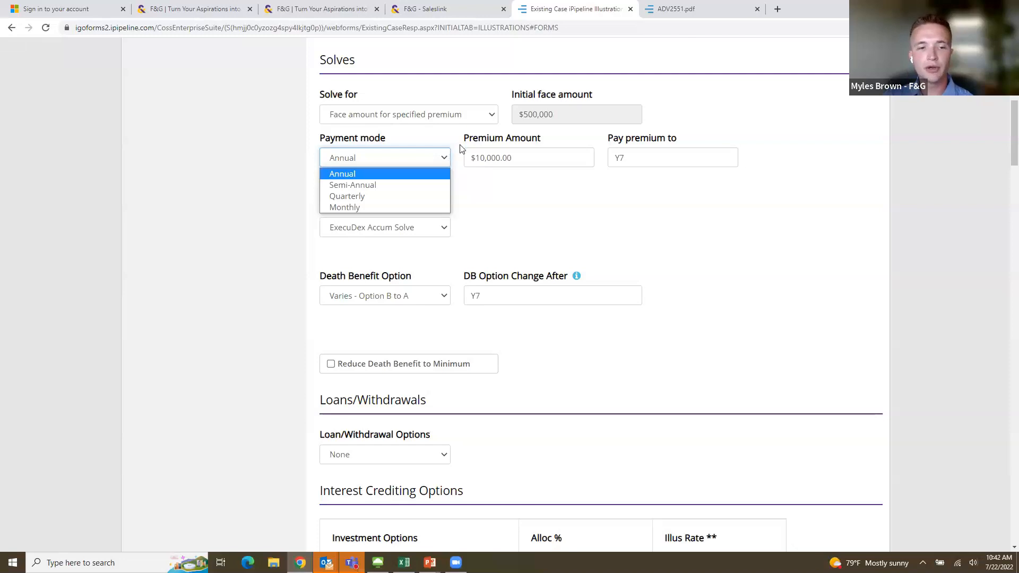
left_click(392, 208)
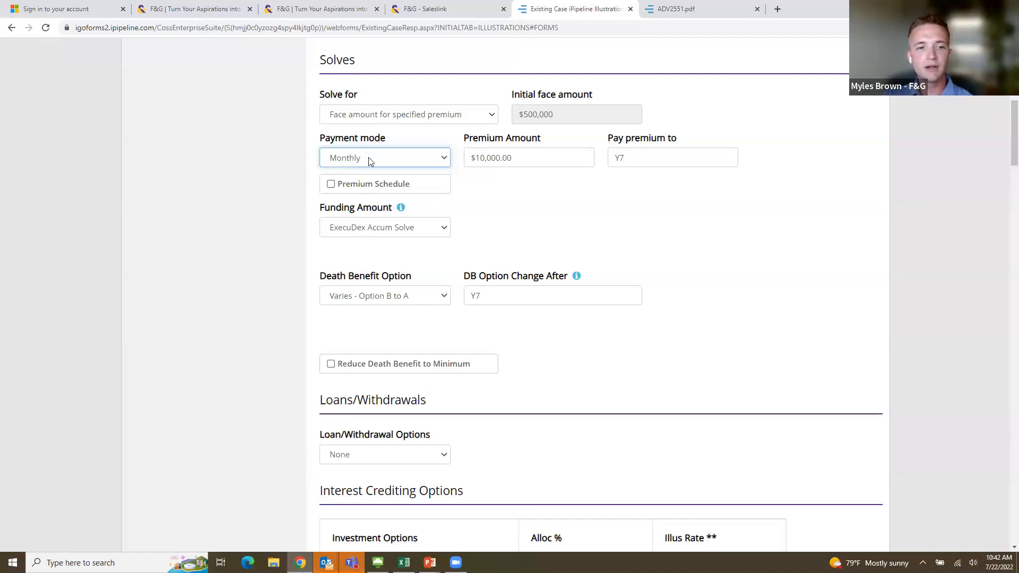
double_click(490, 155)
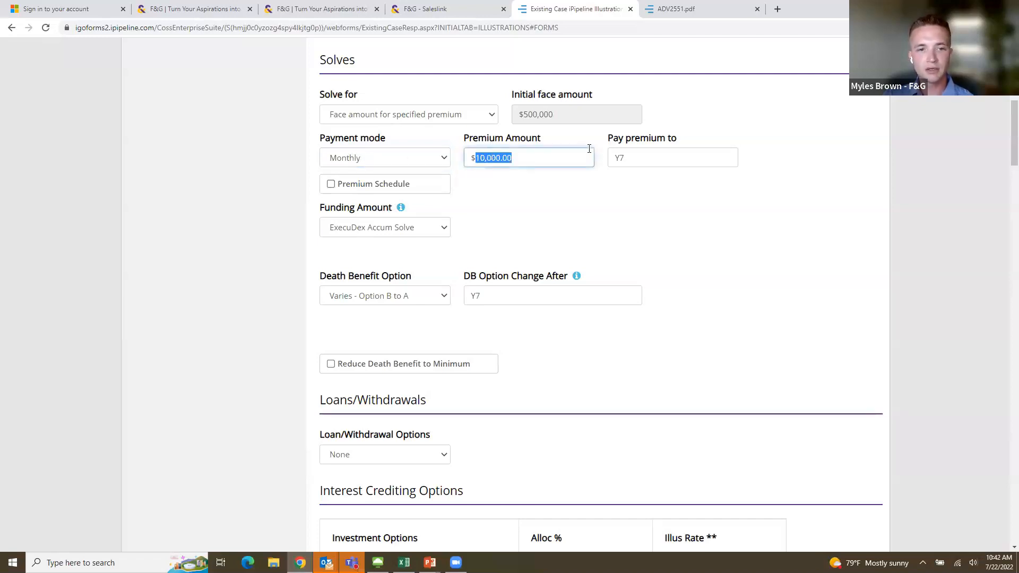
type("750")
key("Tab")
Set the illustration's Pay premium to value to a65 so premiums run to age 65.
scroll(609, 218, "up", 4)
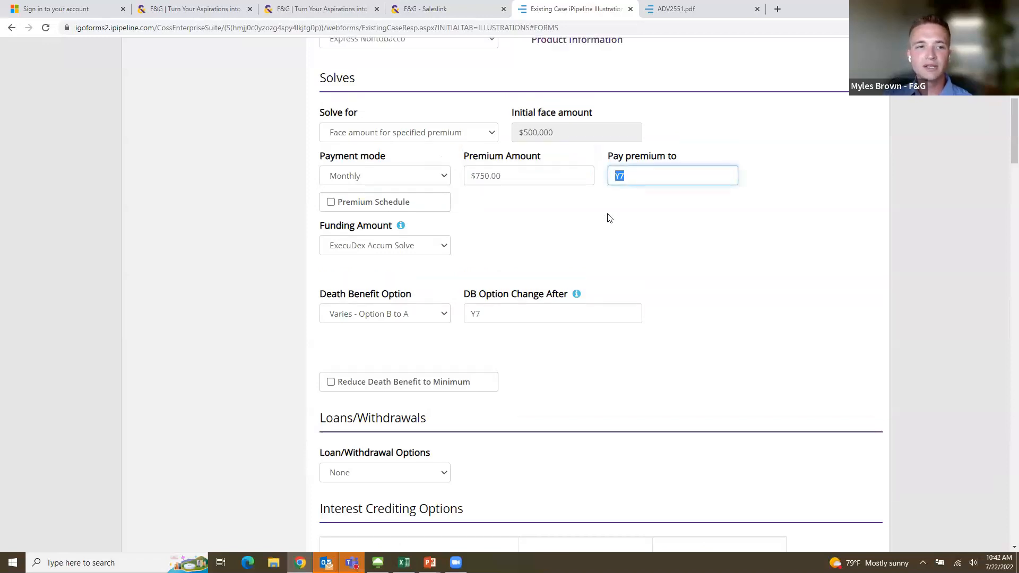
scroll(617, 226, "down", 2)
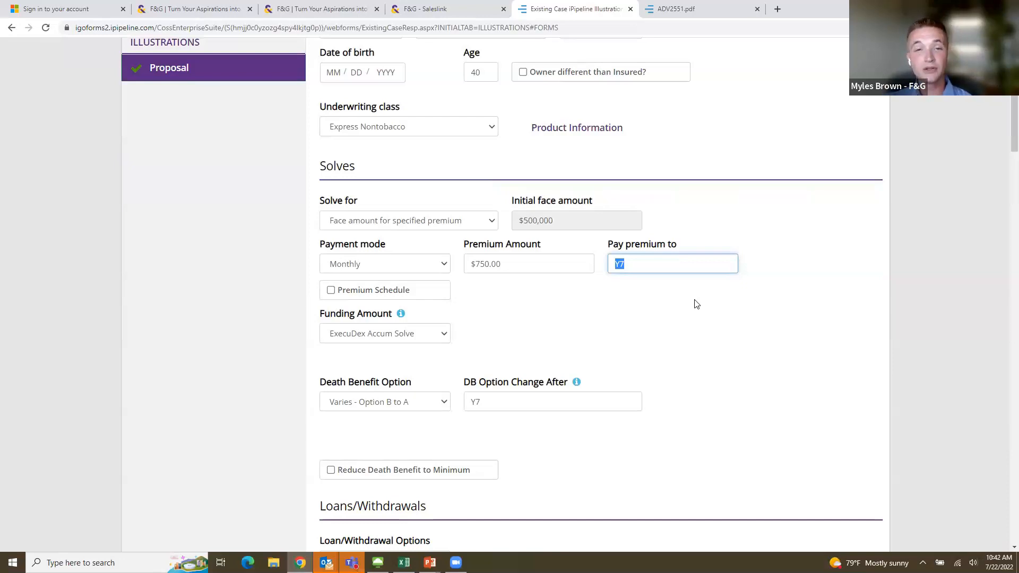
type("a65")
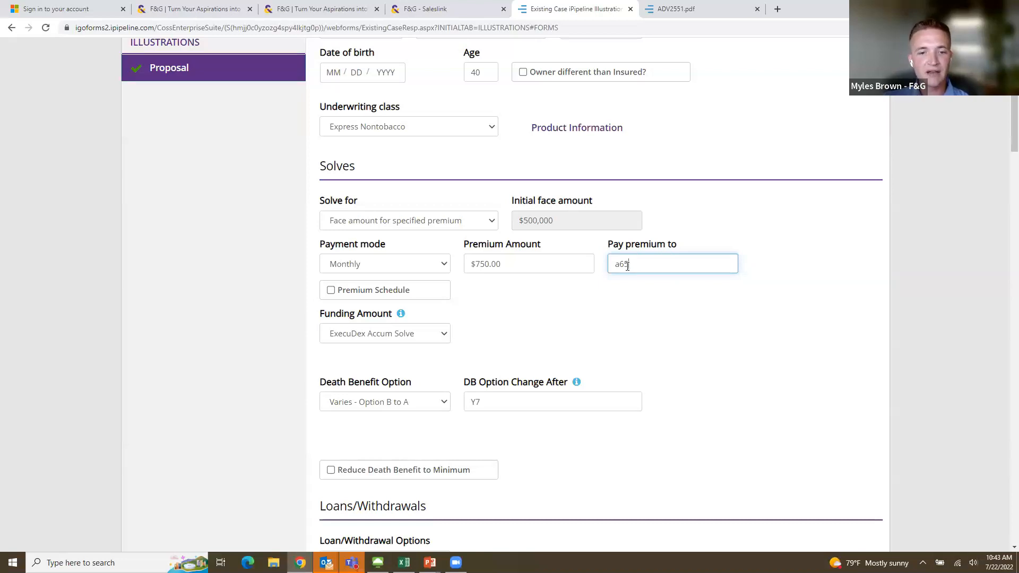
left_click(640, 289)
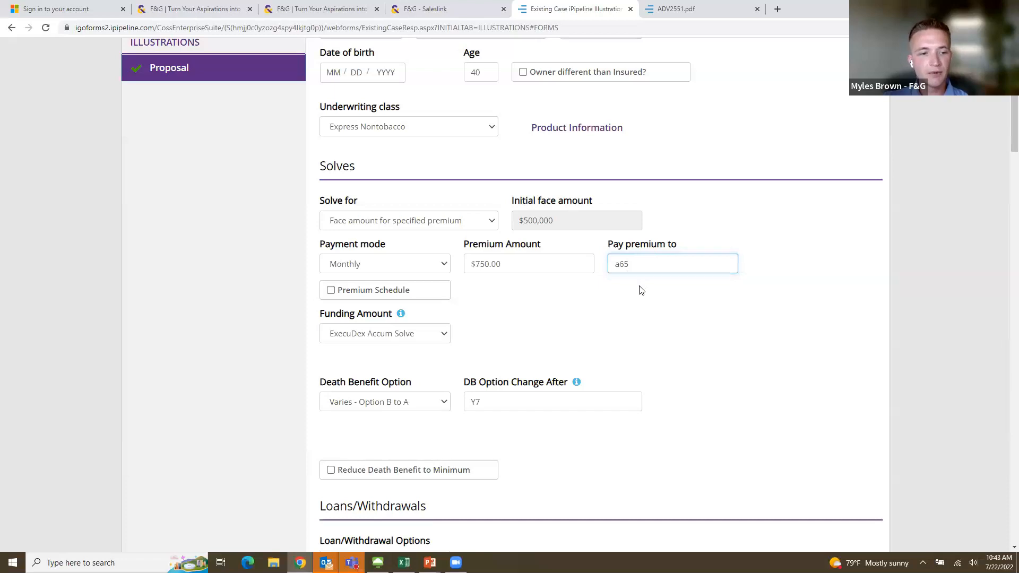
Review the Funding Amount options and keep ExecuDex Accum Solve.
scroll(658, 291, "down", 2)
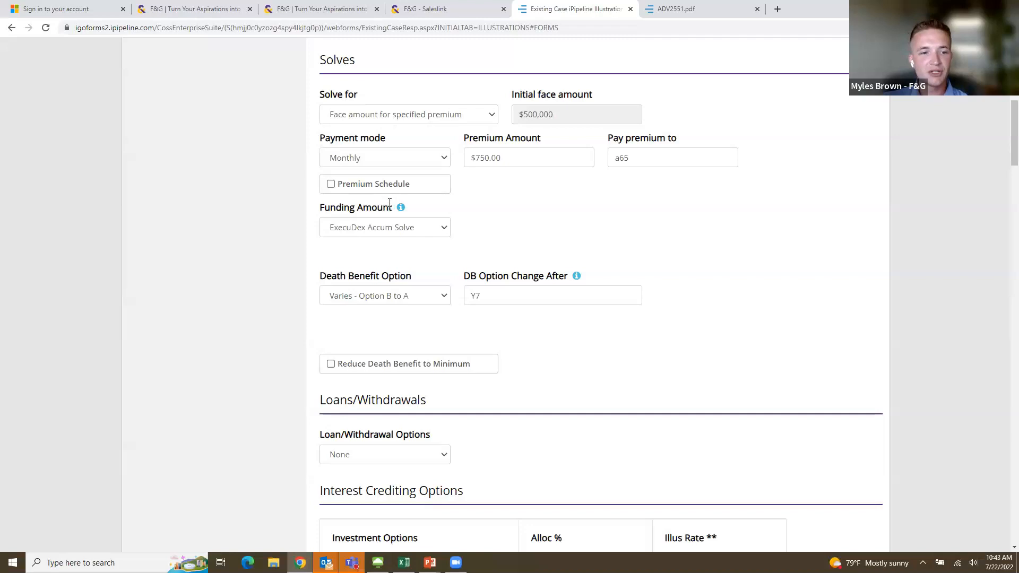
left_click(423, 226)
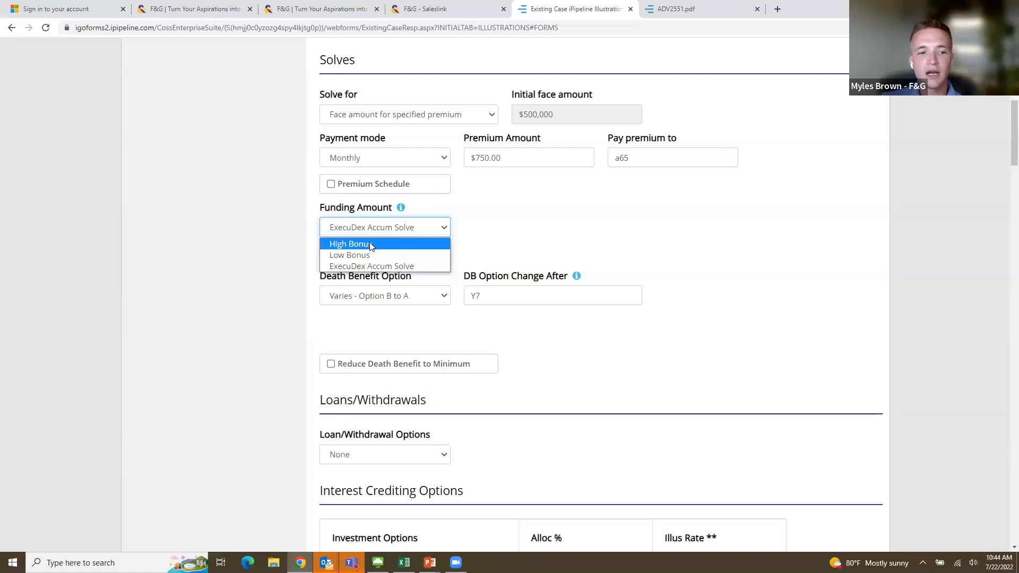
left_click(384, 268)
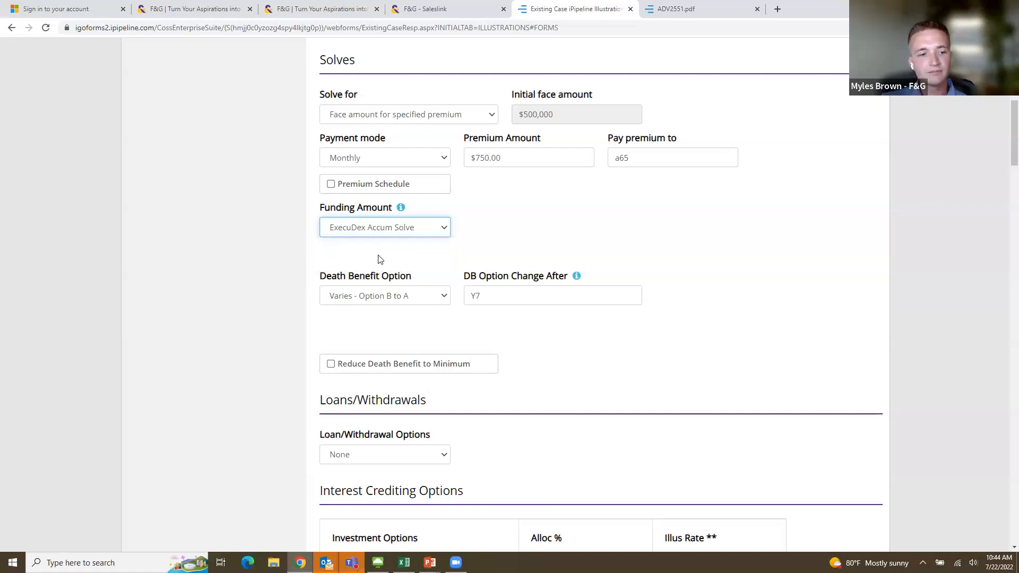
left_click(612, 234)
Review the death benefit options, keeping Varies - Option B to A, and set DB Option Change After to a65.
scroll(616, 236, "down", 2)
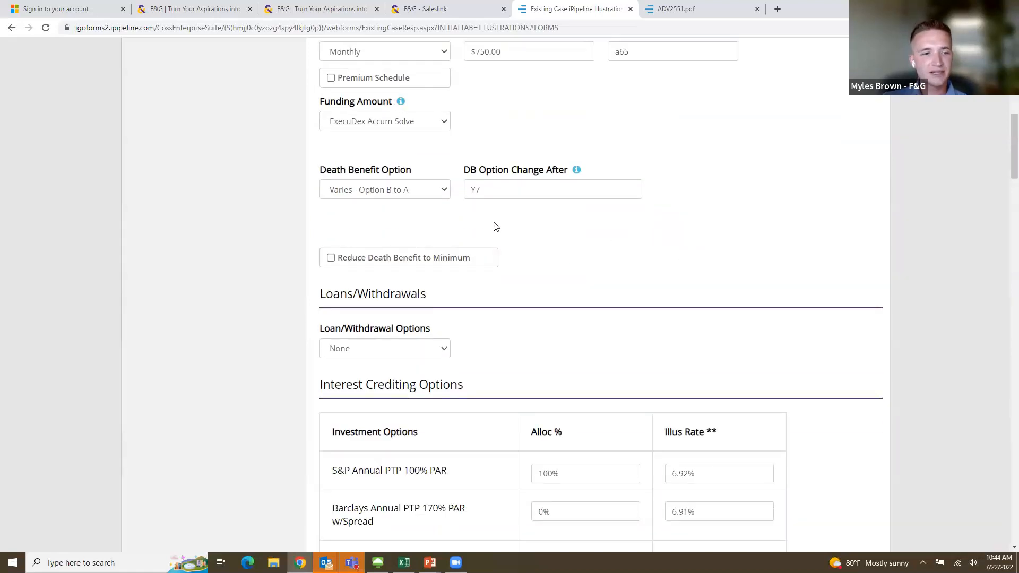
left_click(404, 192)
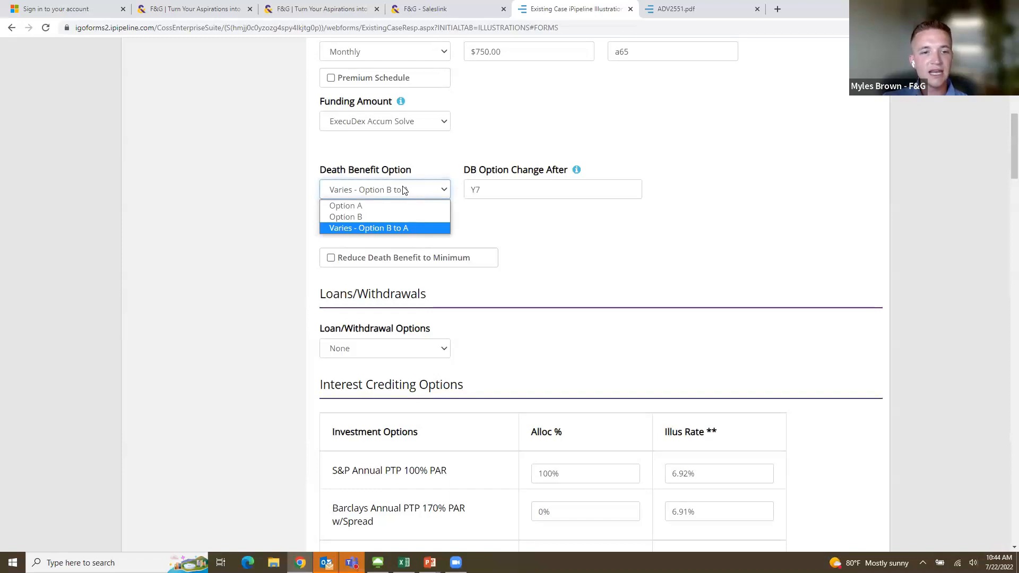
left_click(430, 152)
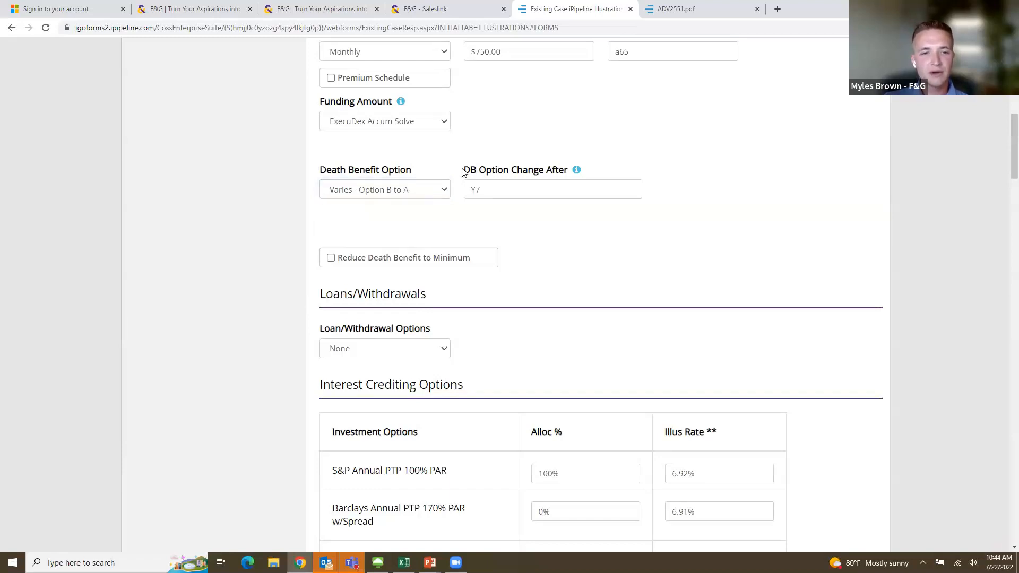
left_click(496, 190)
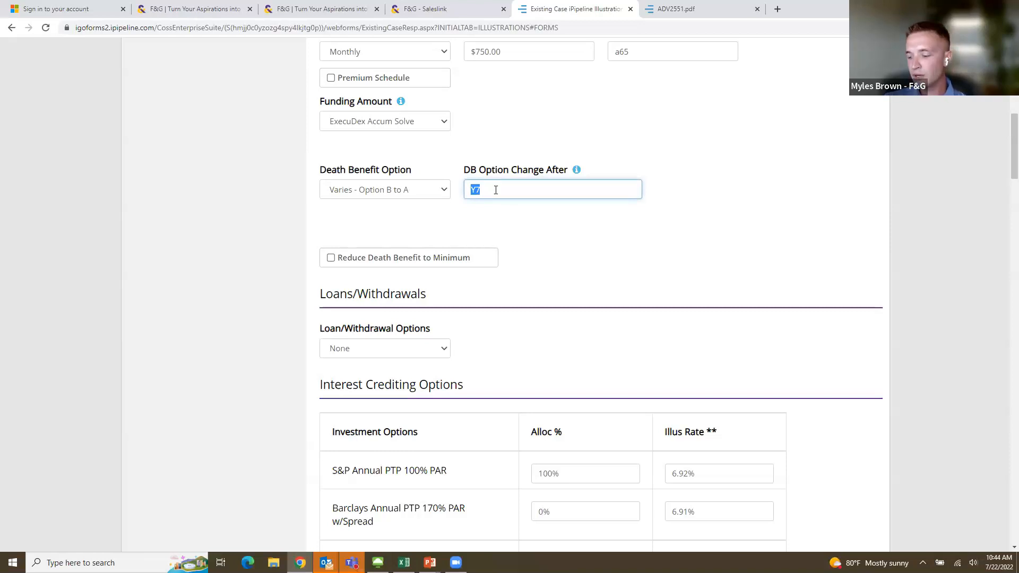
type("a65")
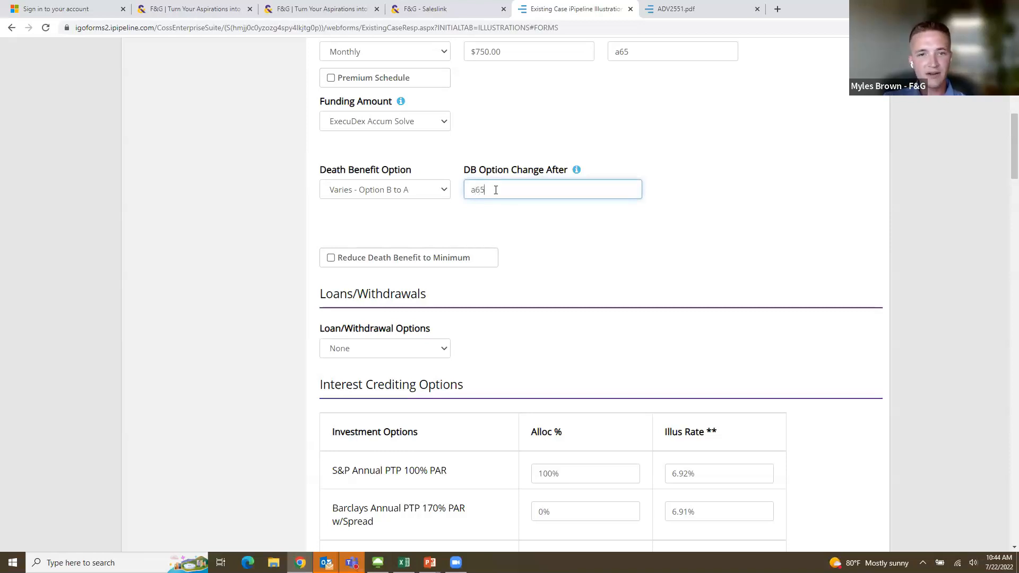
left_click(652, 51)
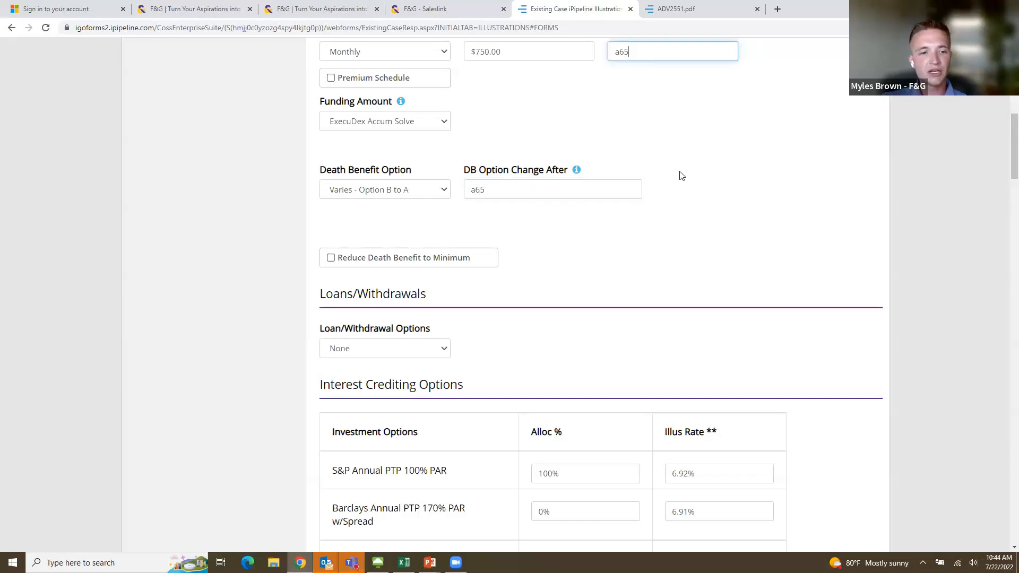
Set the loan/withdrawal option to Solve for Max Income with a start age of 65 and accept the solve inputs.
scroll(685, 185, "down", 1)
scroll(685, 184, "down", 2)
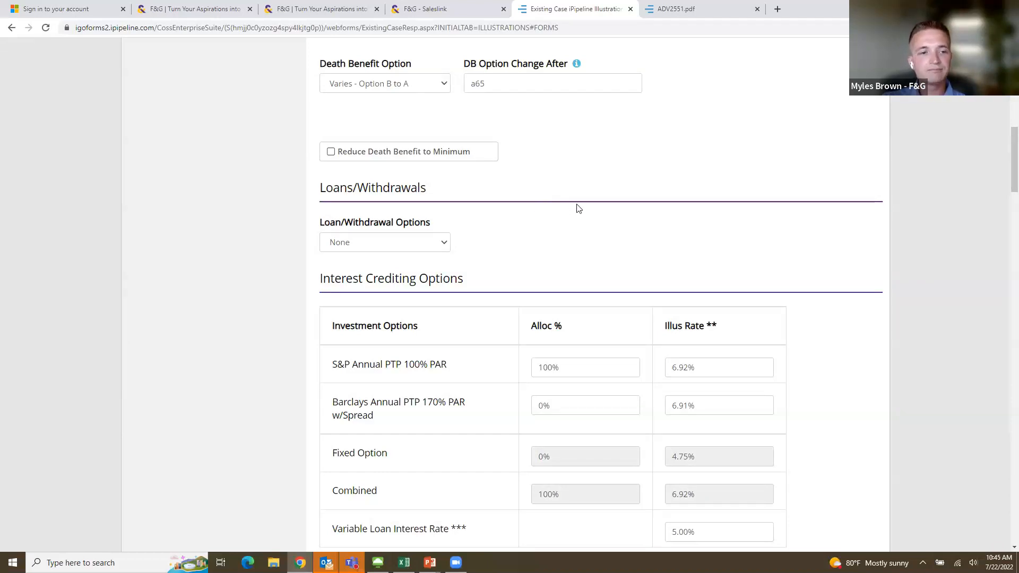
scroll(579, 208, "down", 2)
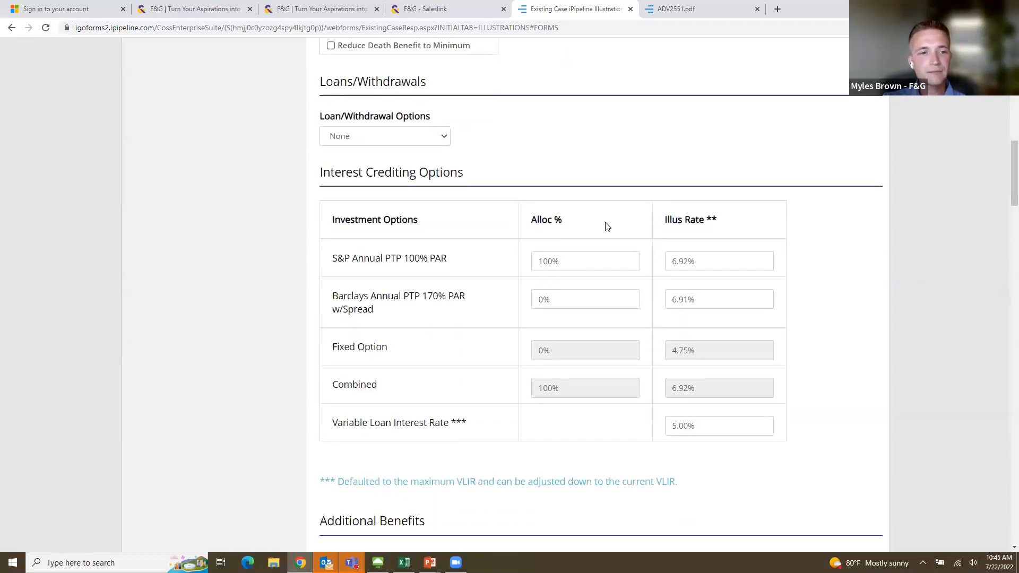
left_click(440, 136)
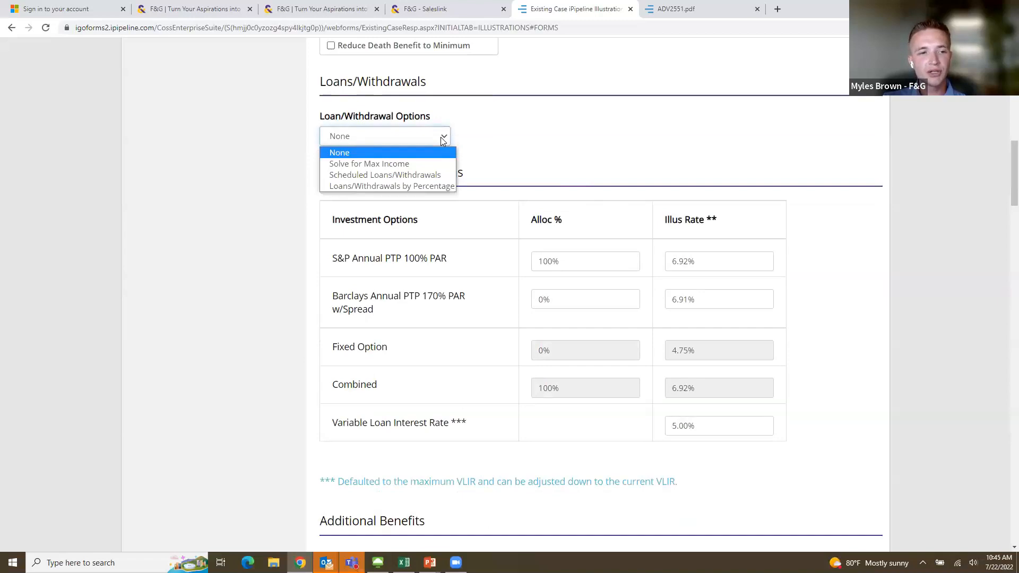
left_click(413, 168)
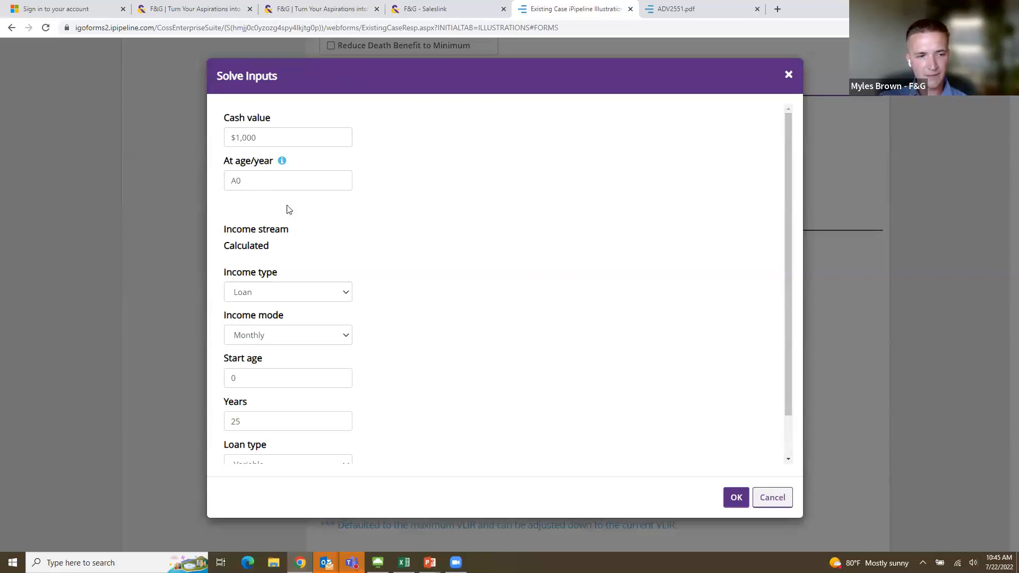
scroll(412, 211, "down", 1)
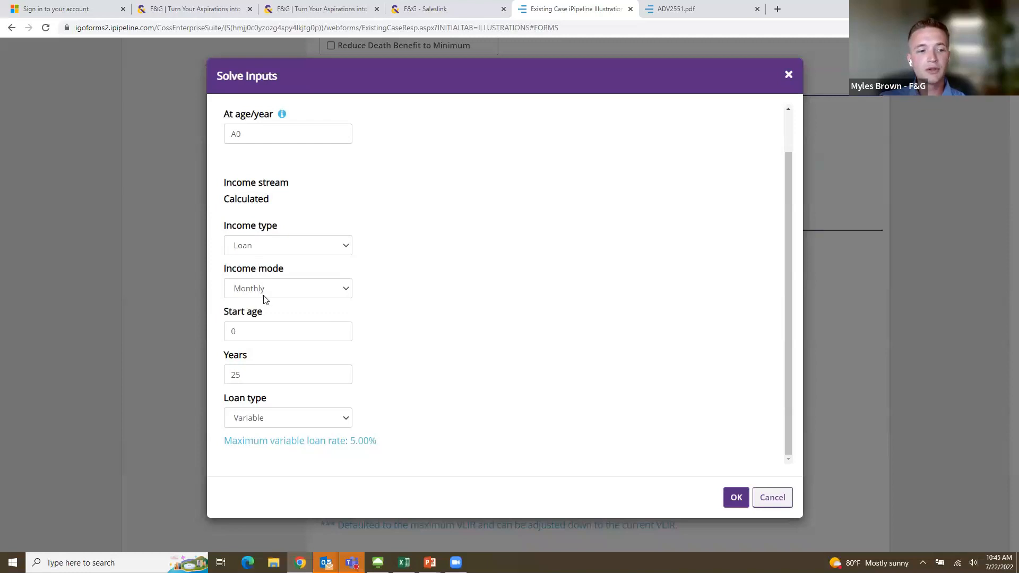
left_click(253, 330)
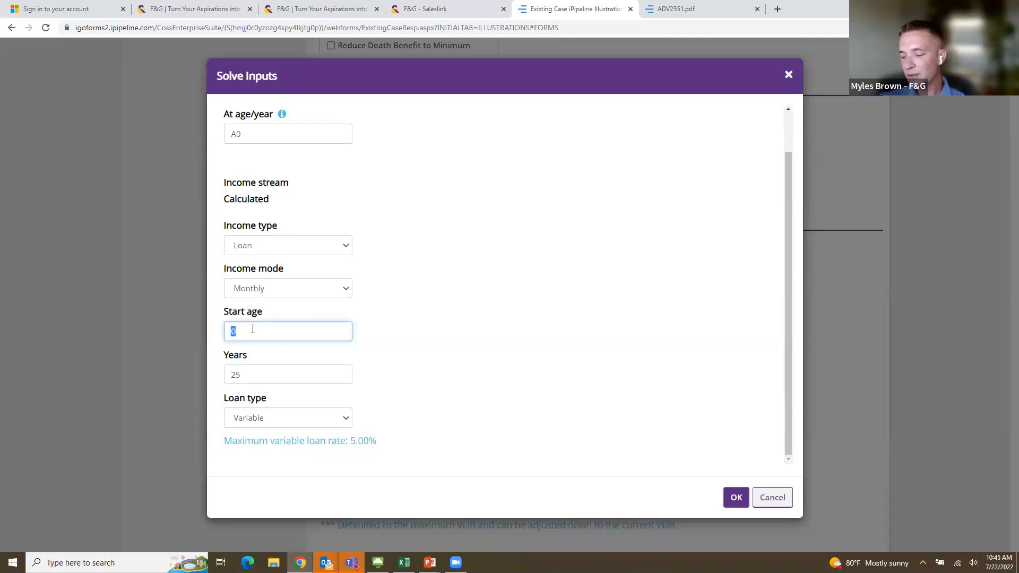
type("65")
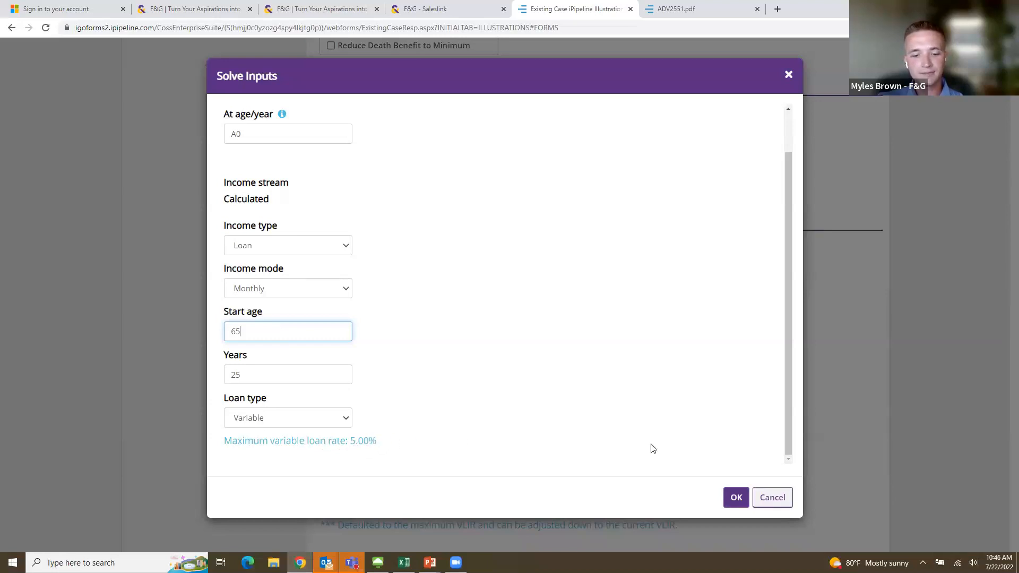
left_click(741, 503)
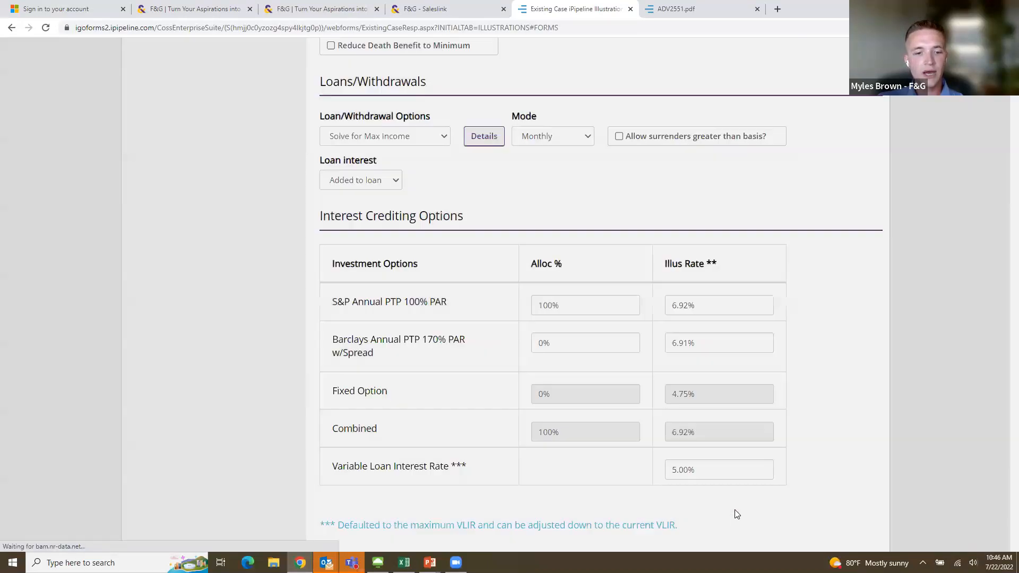
Try allocating 0% to S&P Annual PTP 100% PAR and 100% to Barclays Annual PTP 170% PAR w/Spread.
scroll(837, 363, "down", 2)
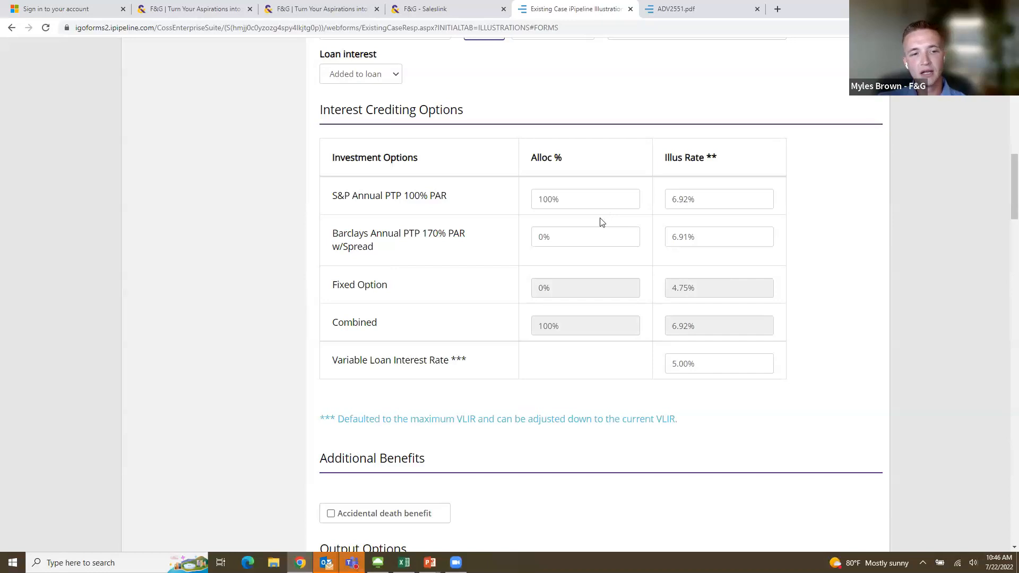
double_click(539, 198)
type("0")
double_click(536, 235)
type("100")
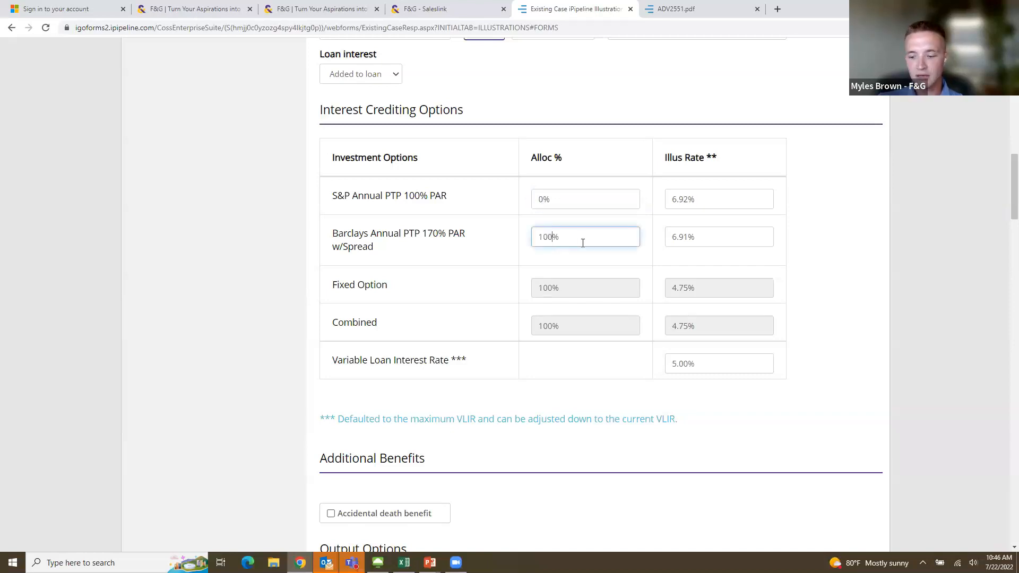
Try splitting the interest crediting allocation 50% to the Barclays option and 50% to the S&P option.
key("BackSpace")
key("BackSpace")
key("BackSpace")
type("50")
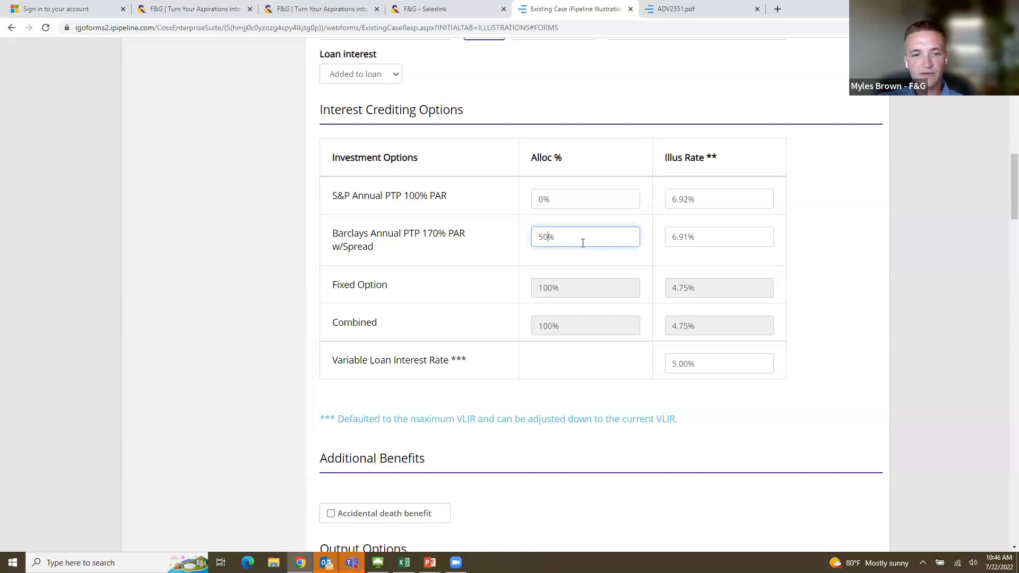
key("shift+Tab")
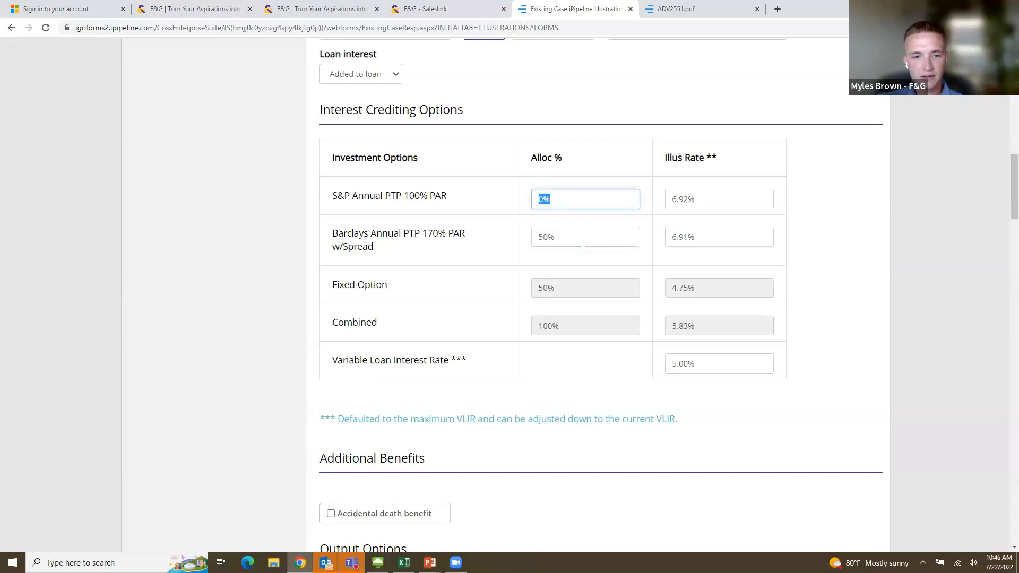
type("50")
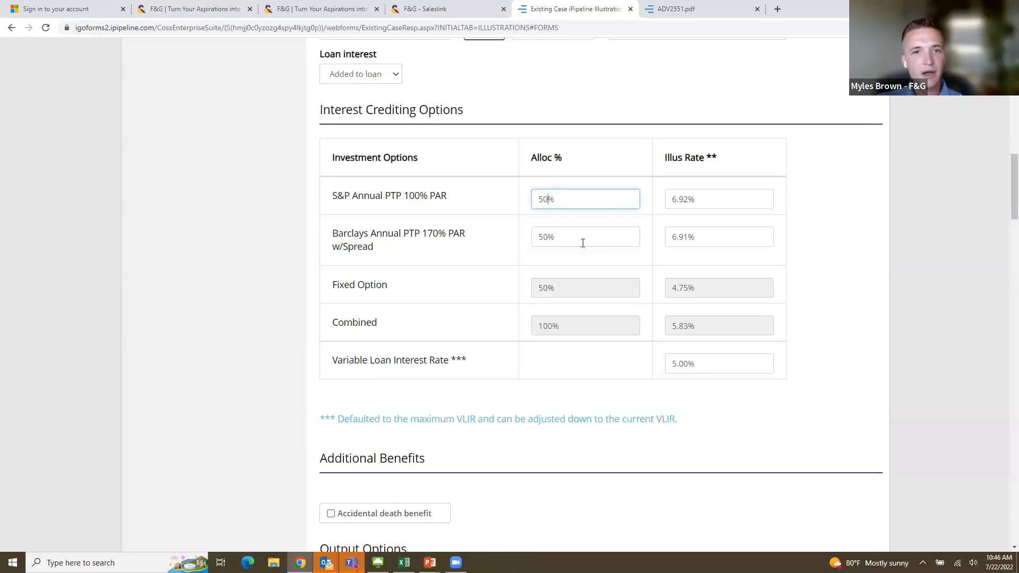
Return the interest crediting allocation to 100% for the S&P option and 0% for the Barclays option.
key("BackSpace")
key("BackSpace")
type("100")
key("Tab")
type("0")
key("Tab")
left_click(824, 244)
Check the remaining form sections, generate the illustration for viewing and printing, and maximize the resulting PDF window.
scroll(823, 247, "down", 4)
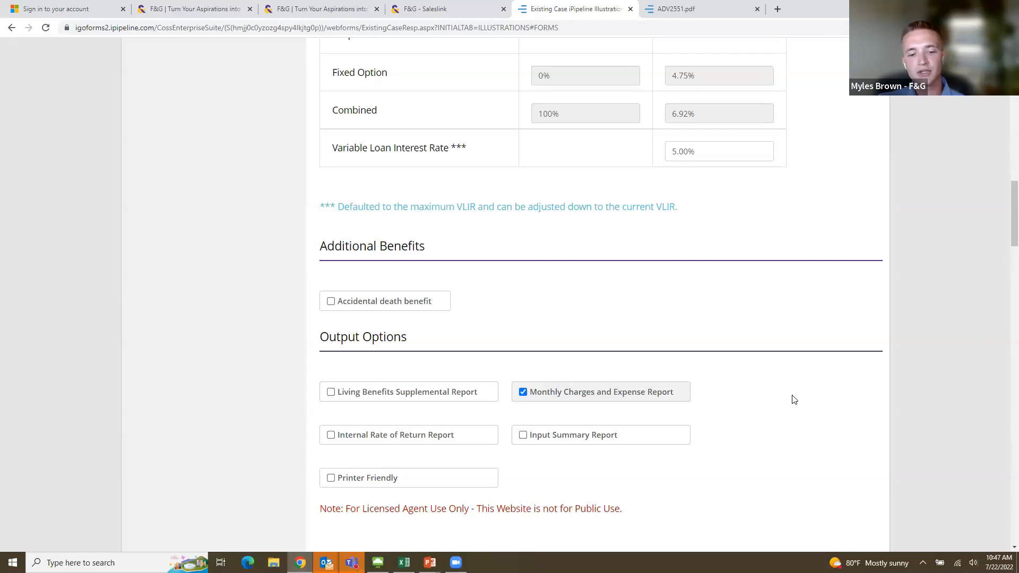
scroll(843, 385, "up", 10)
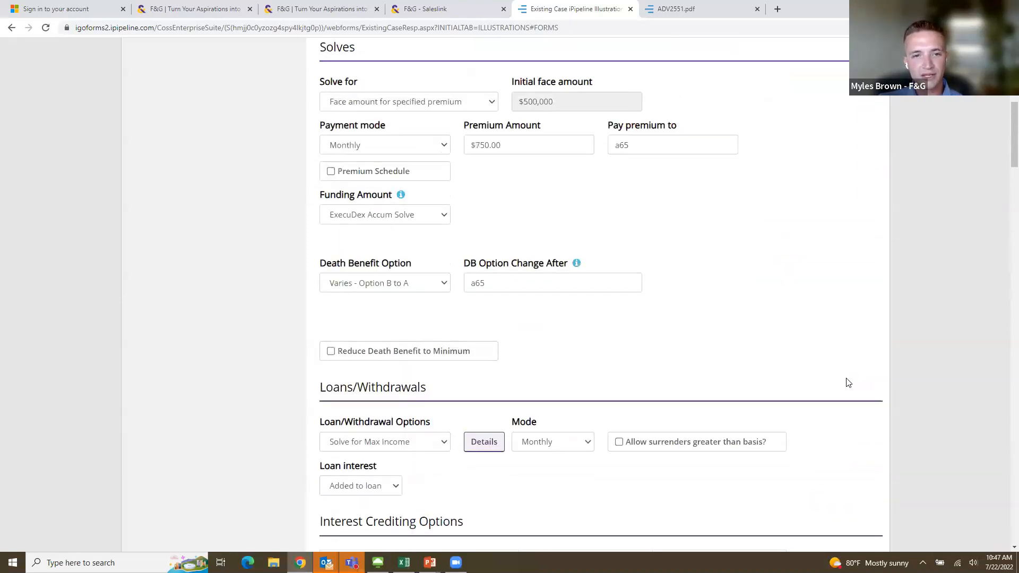
scroll(810, 427, "up", 8)
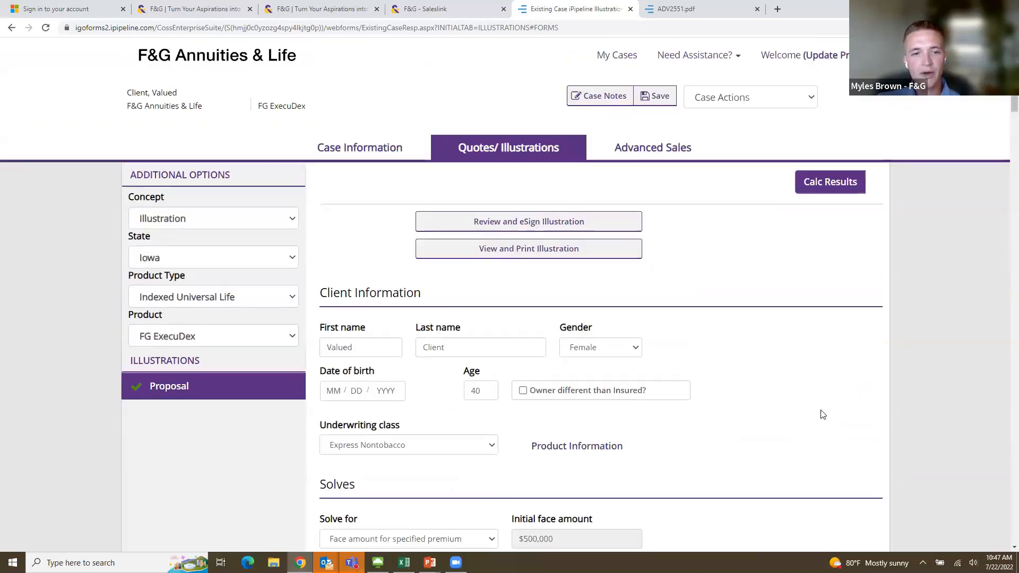
left_click(508, 255)
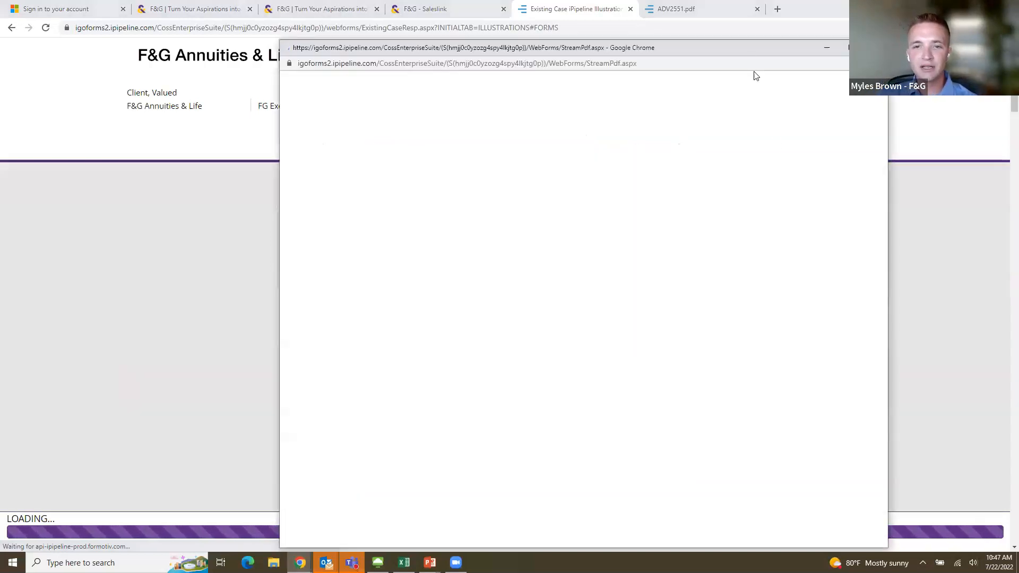
left_click(876, 47)
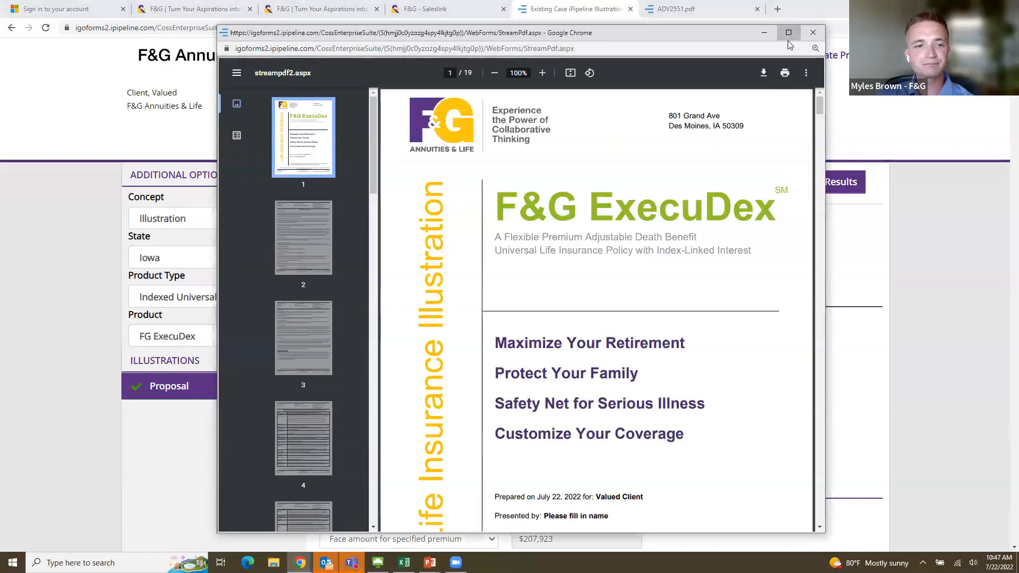
left_click(788, 40)
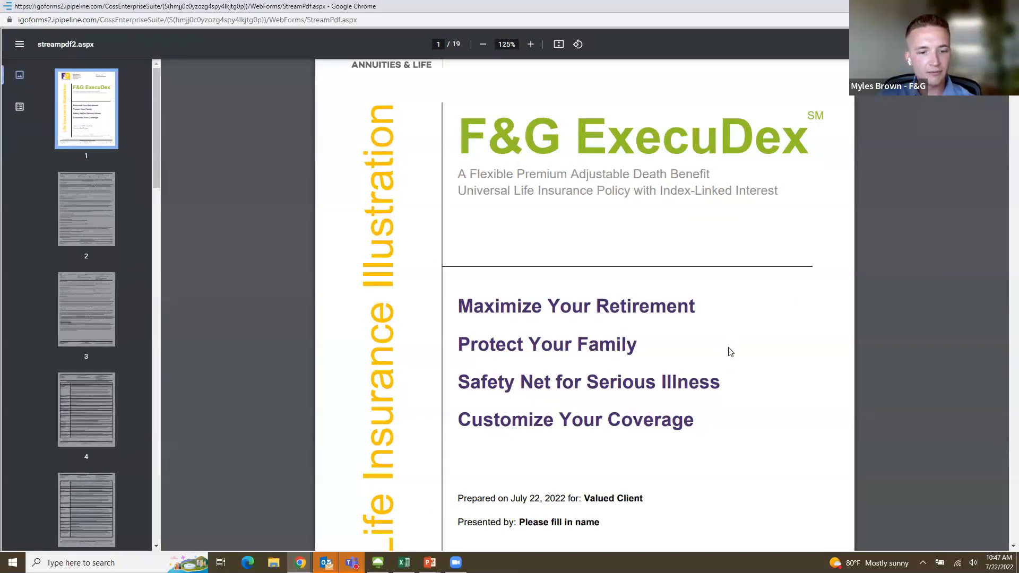
Examine the Rider Descriptions on page 7 of the illustration, enlarging the Funding Bonus Rider table and highlighting its high and low bonus rates.
scroll(730, 352, "down", 20)
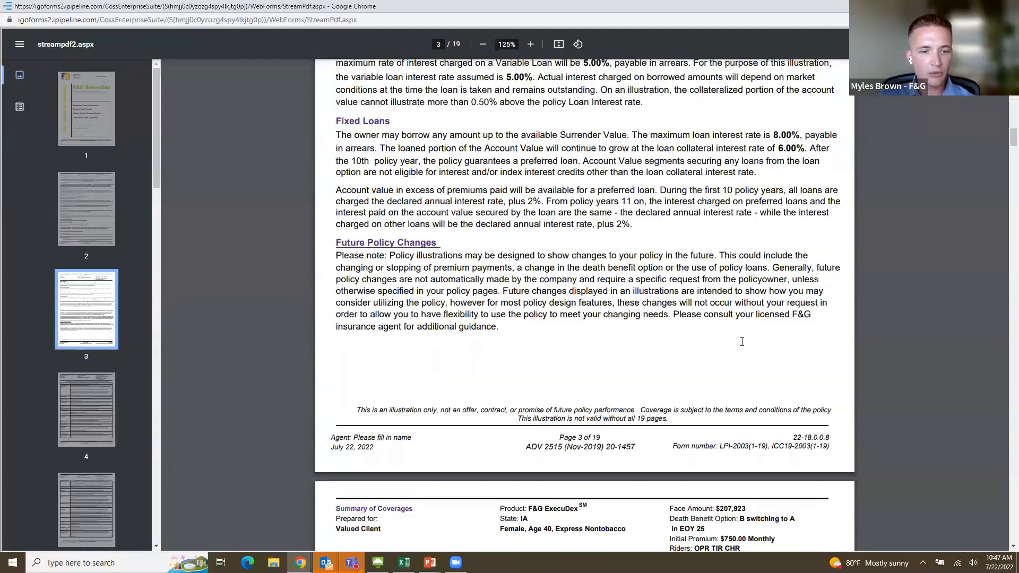
scroll(743, 342, "down", 20)
scroll(736, 354, "down", 20)
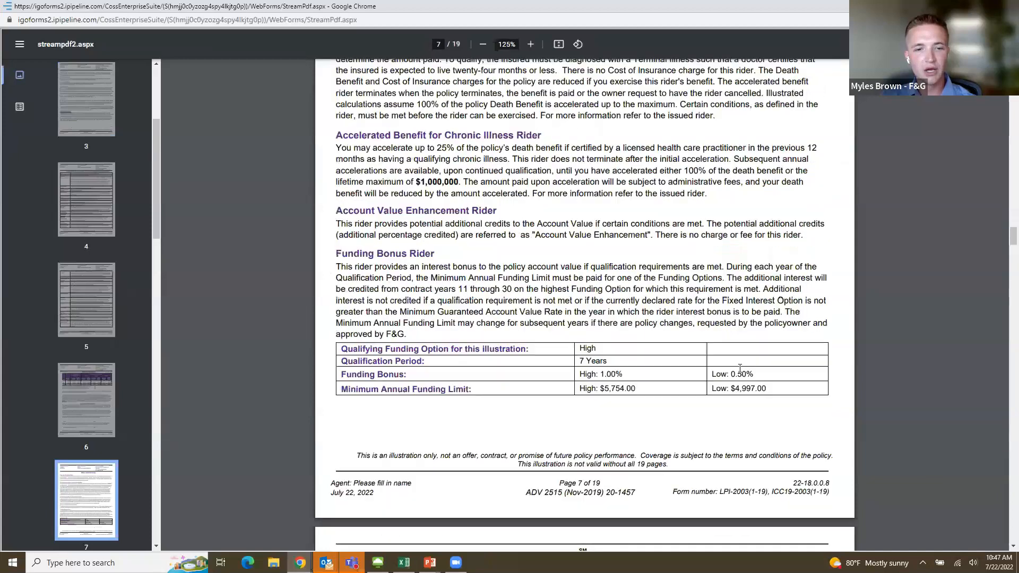
scroll(741, 368, "down", 5)
scroll(746, 364, "up", 4)
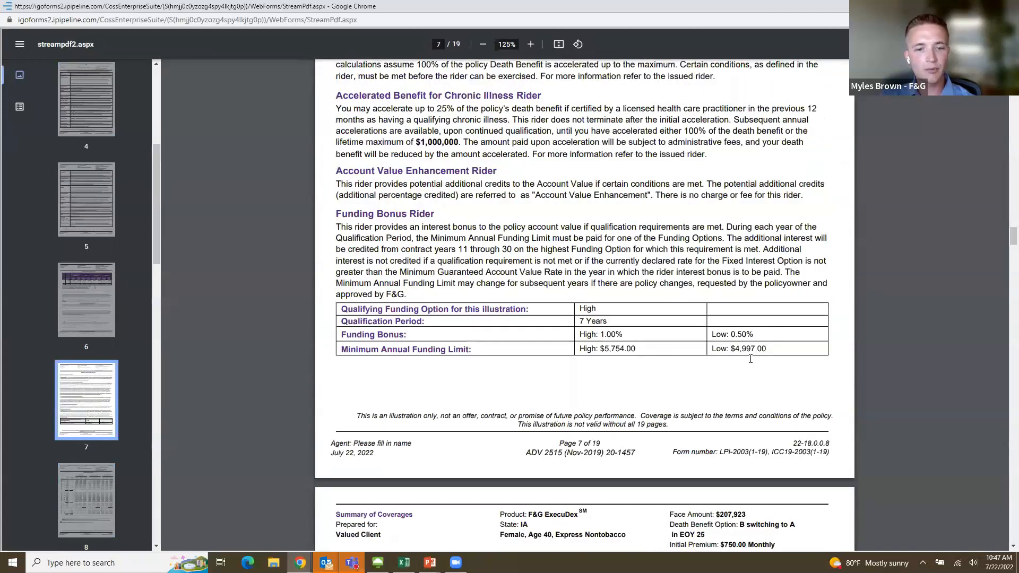
scroll(749, 361, "up", 4)
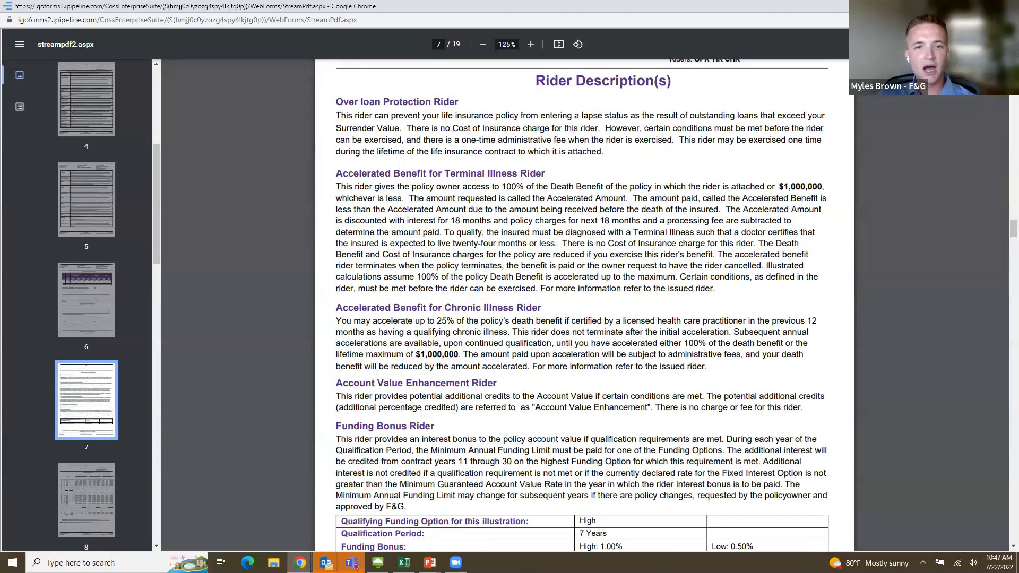
scroll(583, 255, "down", 2)
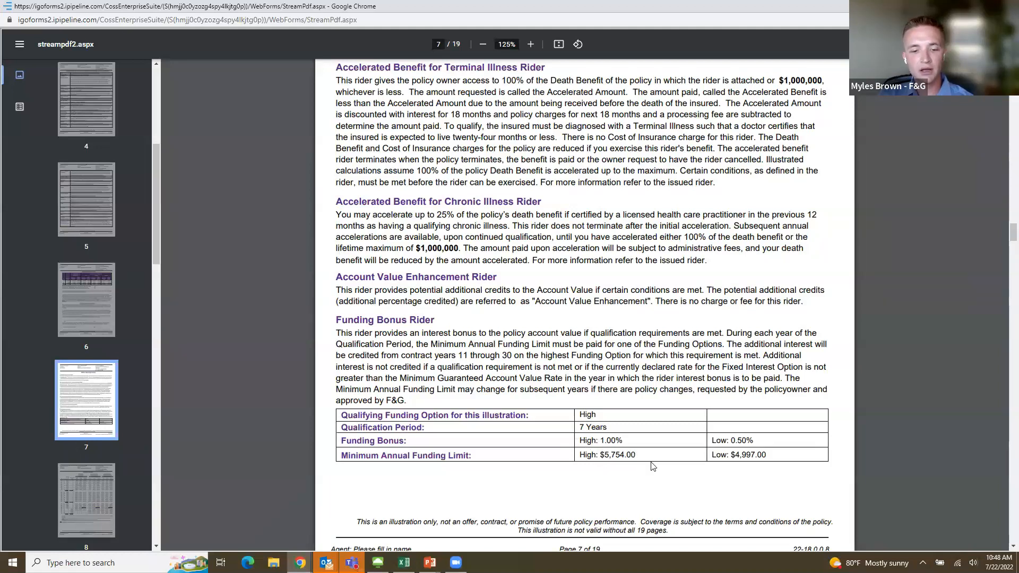
scroll(636, 455, "up", 2)
scroll(625, 374, "down", 2)
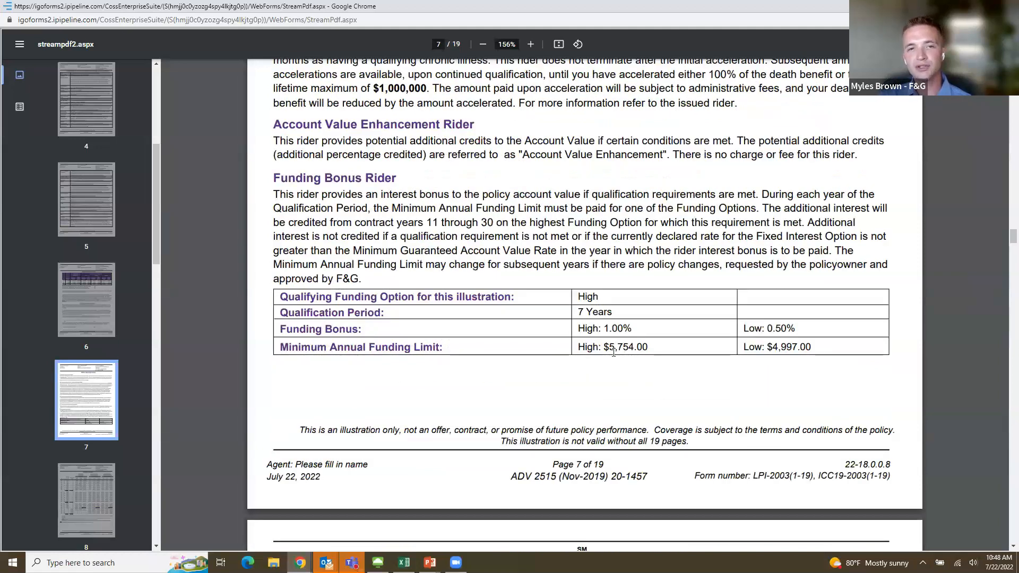
left_click_drag(634, 329, 605, 328)
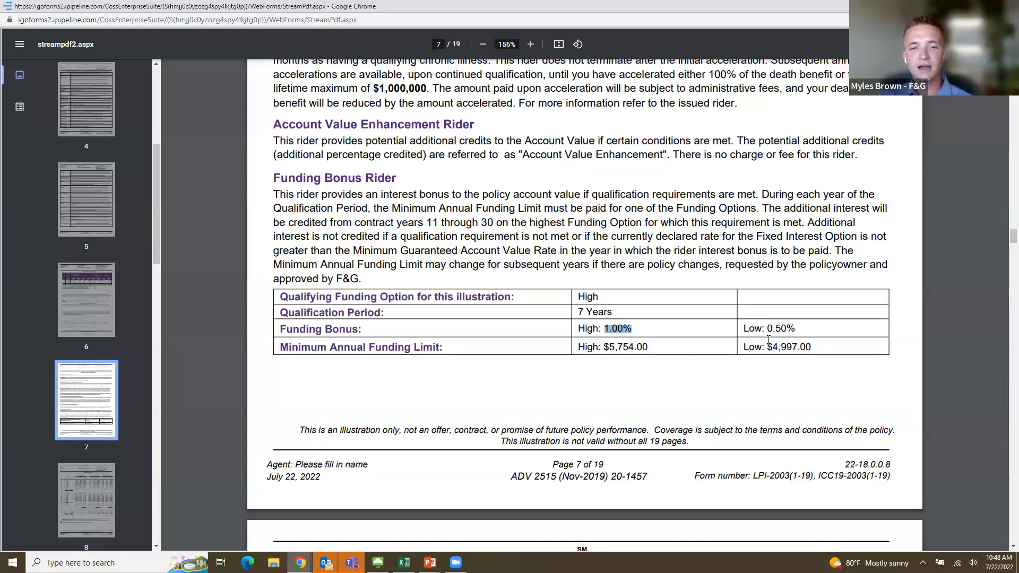
left_click_drag(797, 330, 769, 325)
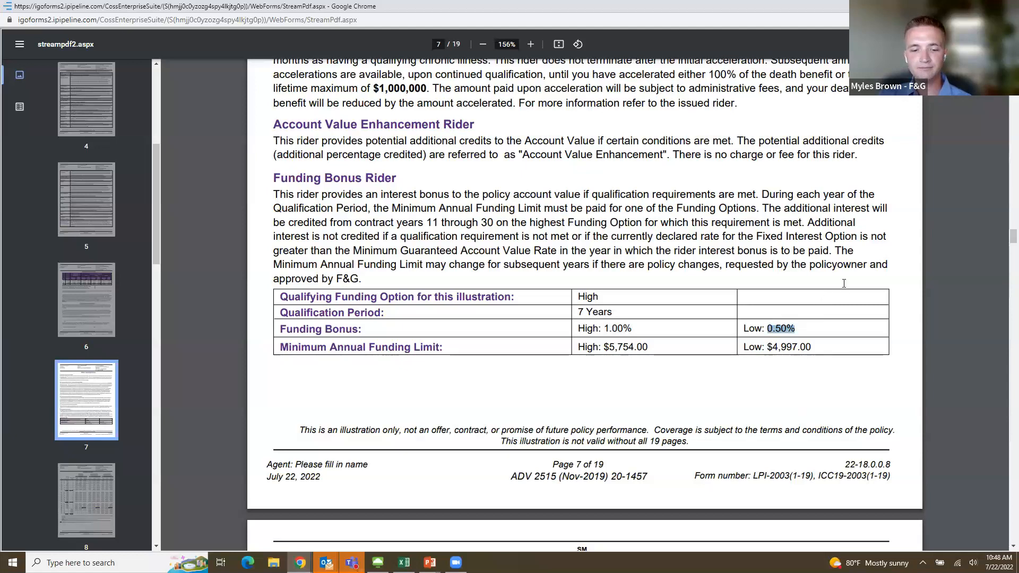
Review the page 8 Tabular Detail, highlighting the initial premium, the first-year premium outlay and the Non-Guaranteed Current Assumptions heading.
scroll(845, 276, "down", 2)
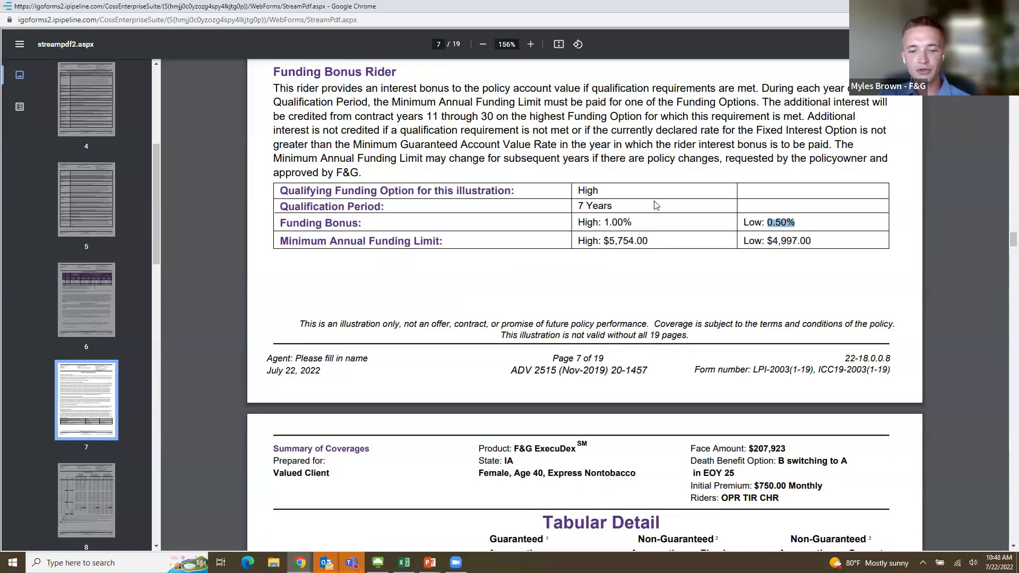
scroll(656, 205, "down", 2)
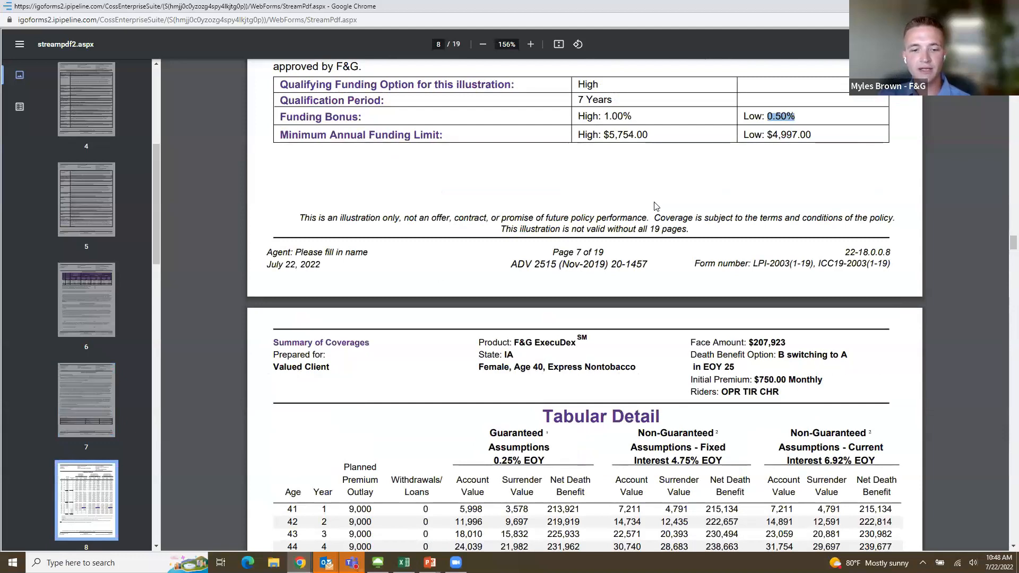
scroll(656, 206, "down", 4)
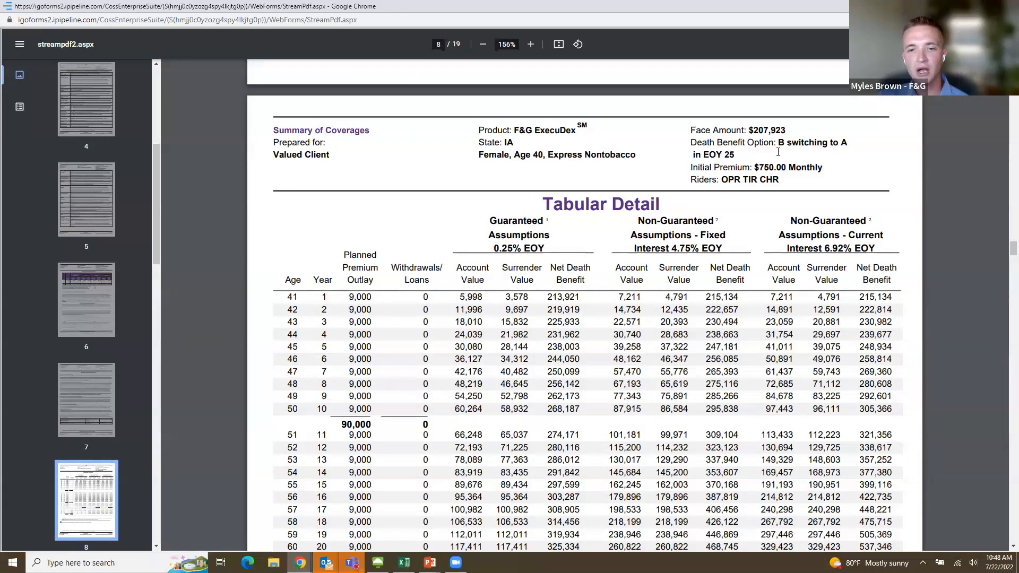
left_click_drag(754, 167, 788, 167)
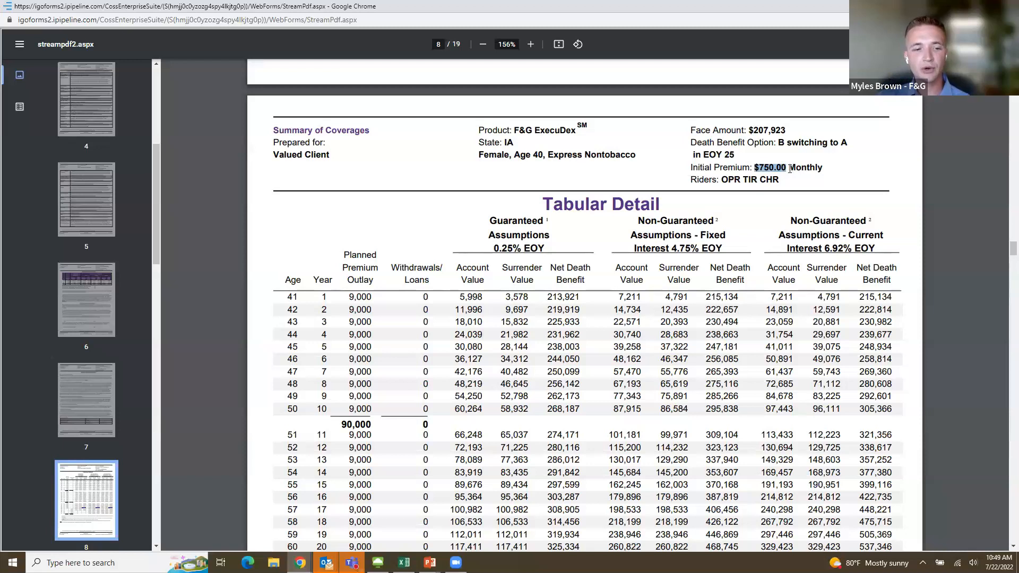
scroll(789, 169, "down", 2)
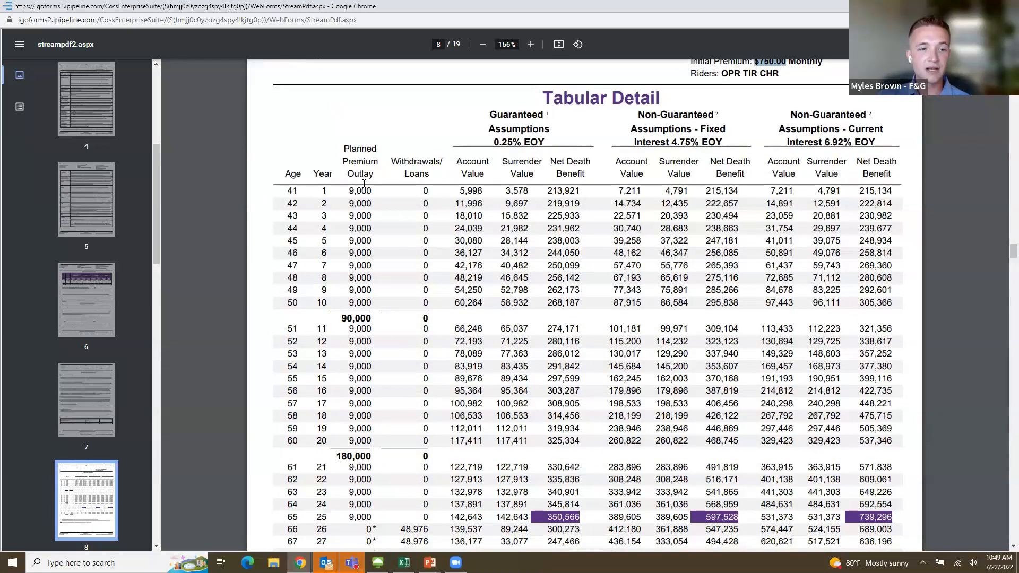
left_click_drag(349, 190, 370, 191)
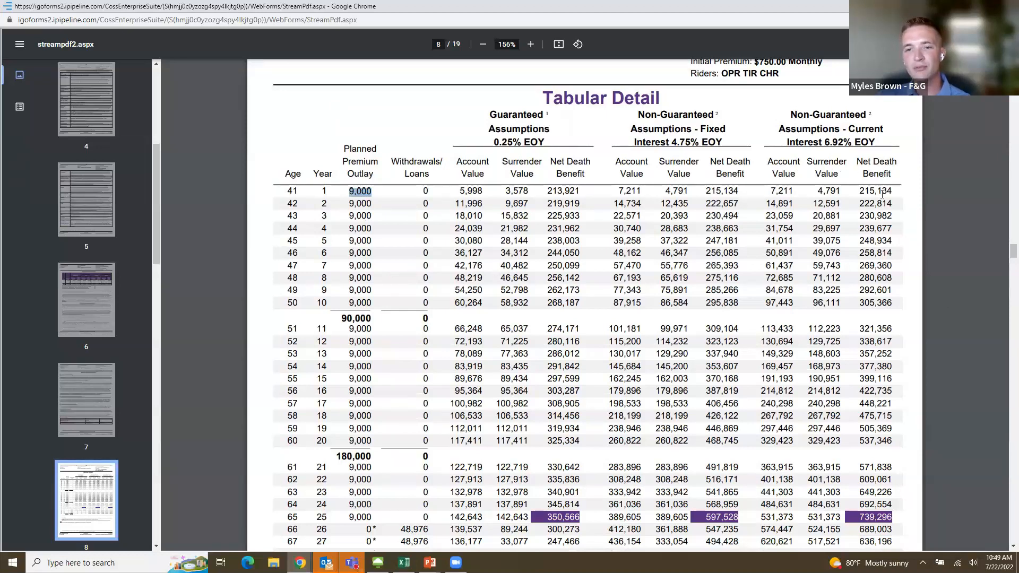
left_click_drag(876, 142, 793, 115)
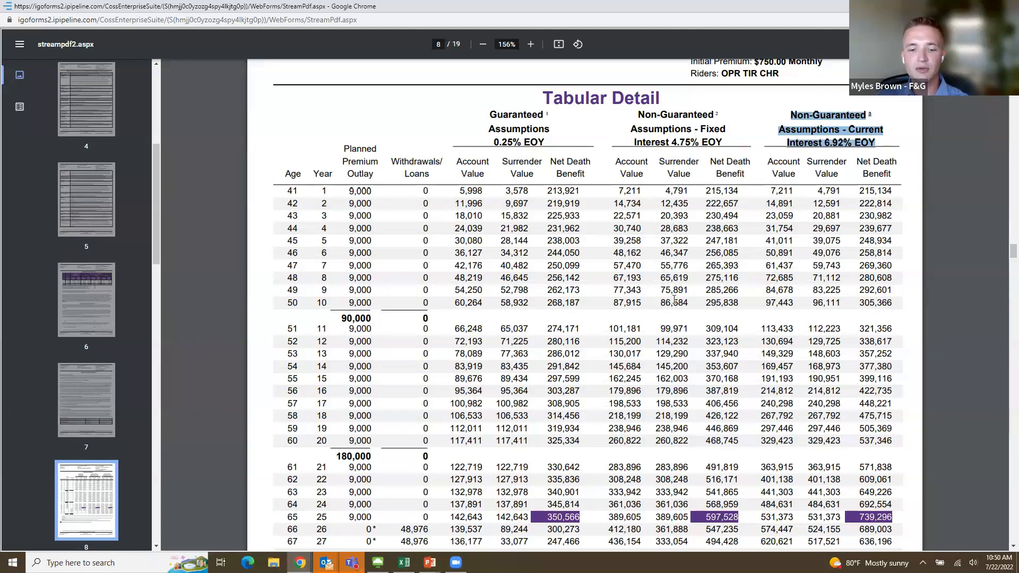
Examine the year 26 withdrawal/loan amount and highlight the year 25 net death benefit under current assumptions.
scroll(672, 367, "down", 4)
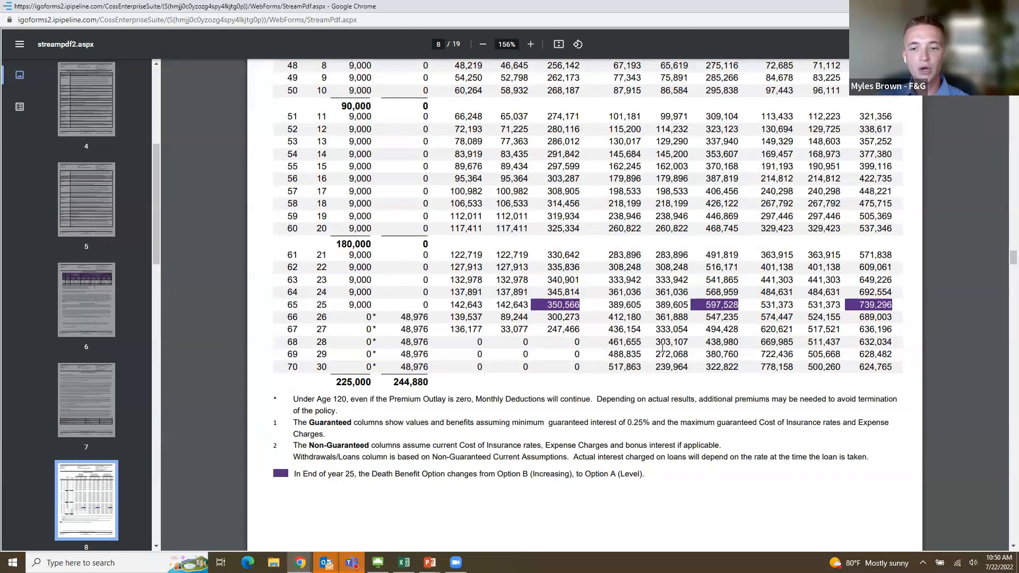
double_click(403, 316)
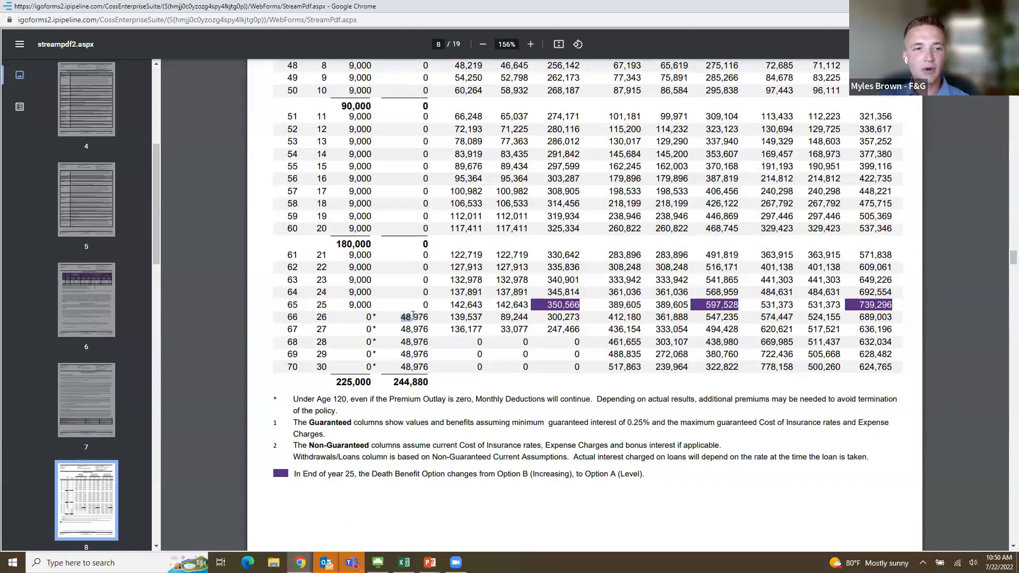
scroll(401, 116, "up", 4)
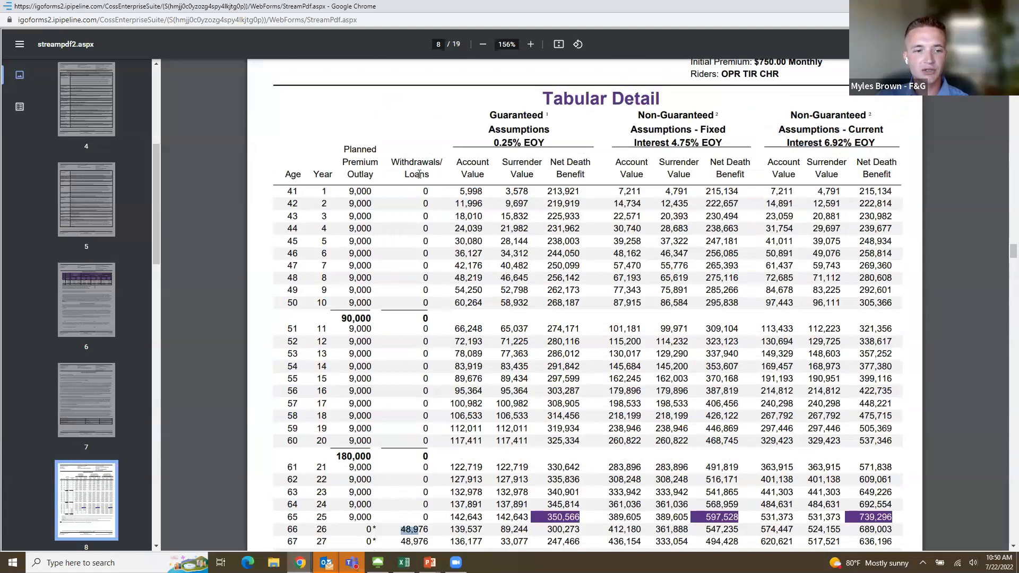
scroll(440, 423, "down", 2)
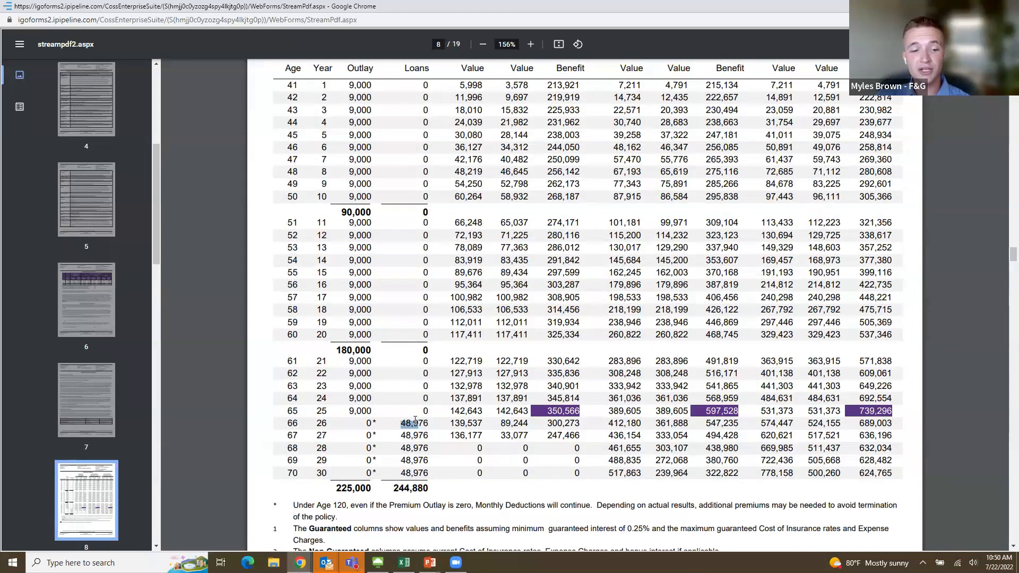
scroll(413, 424, "down", 2)
scroll(413, 424, "down", 2)
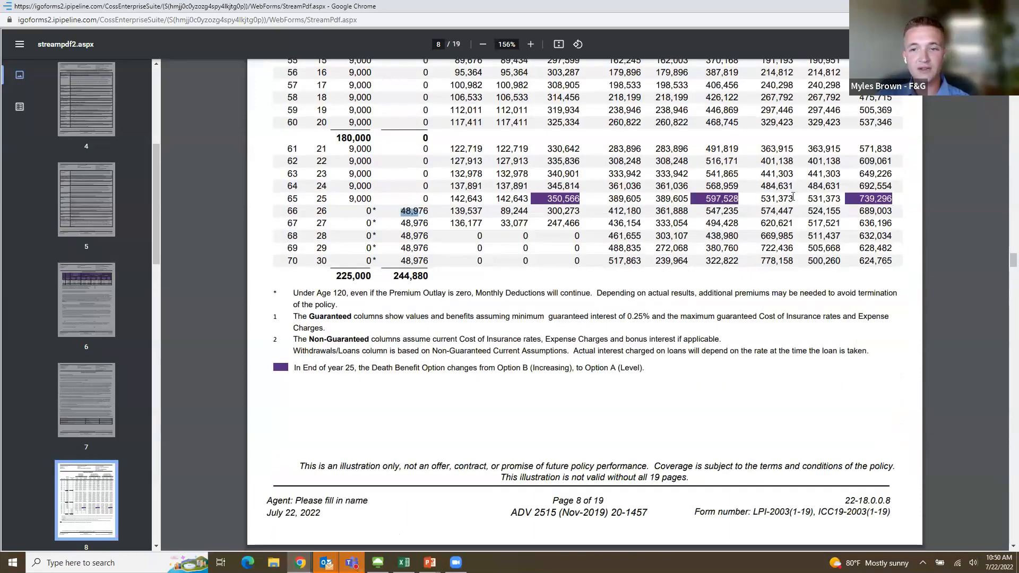
left_click(860, 196)
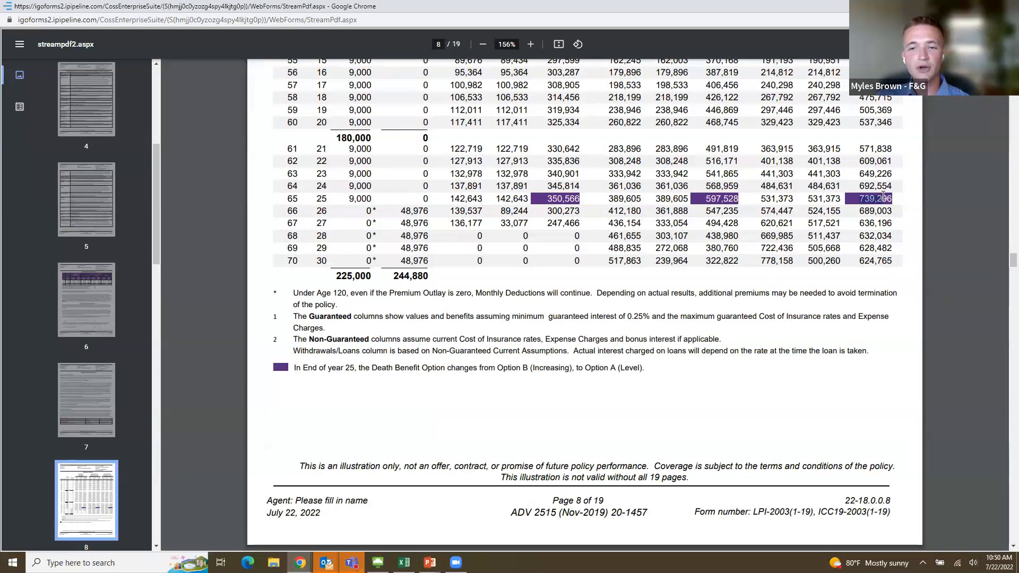
left_click_drag(892, 198, 857, 196)
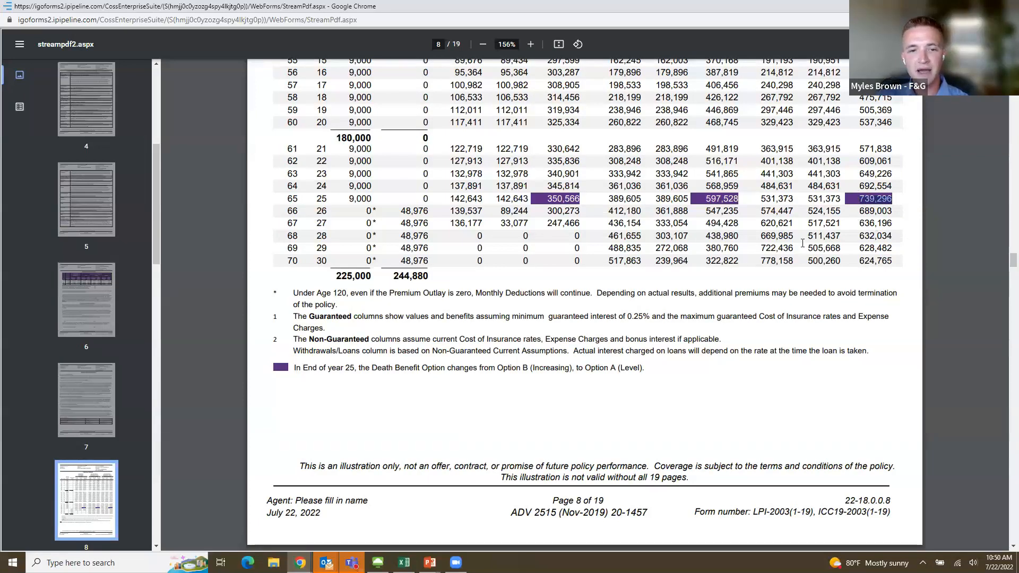
Review the page 9 Tabular Detail, highlighting the age 90 premium and withdrawal totals and the age 100 net death benefit under current assumptions.
scroll(455, 243, "down", 5)
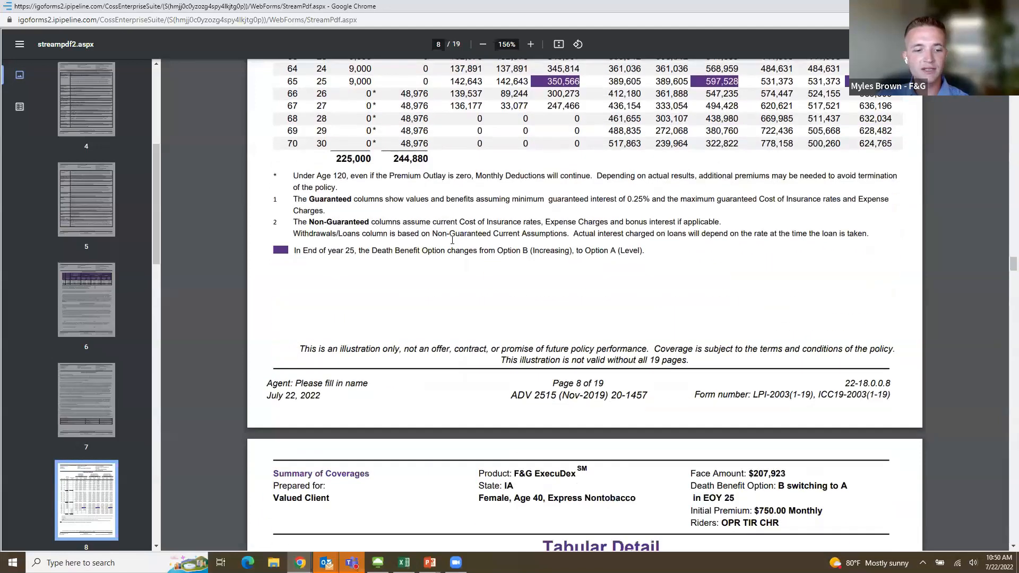
scroll(456, 245, "down", 4)
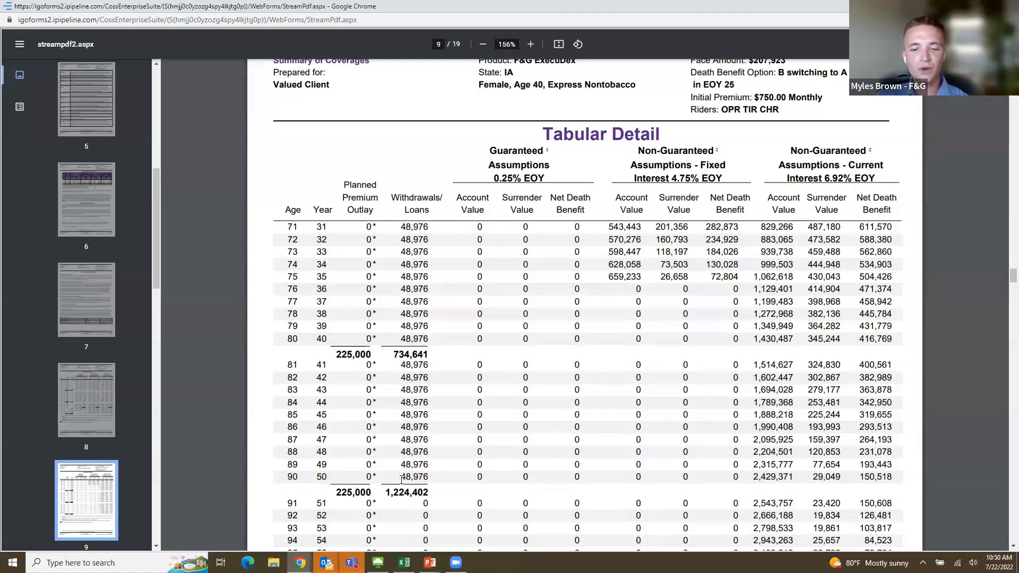
scroll(404, 481, "down", 2)
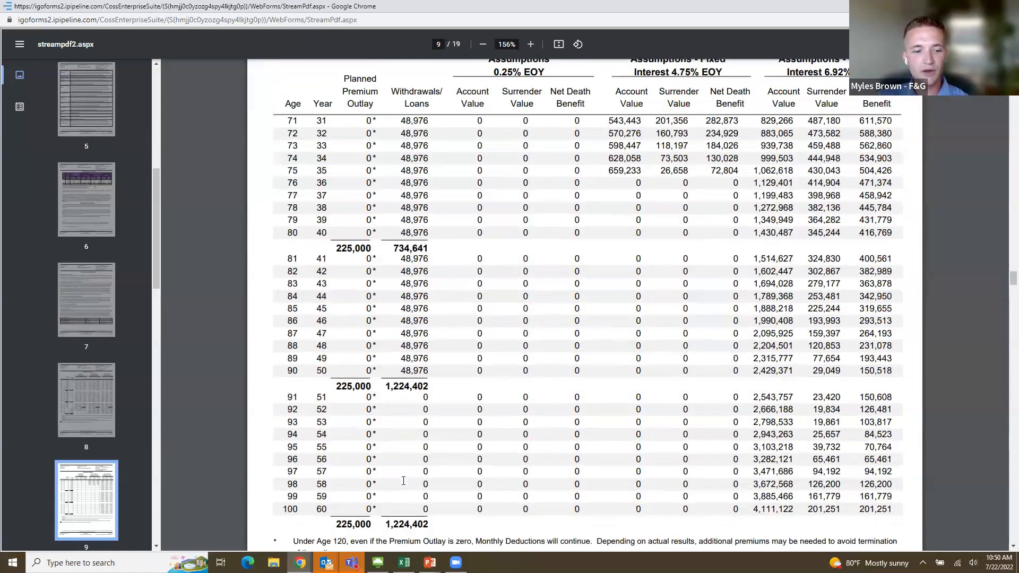
double_click(358, 385)
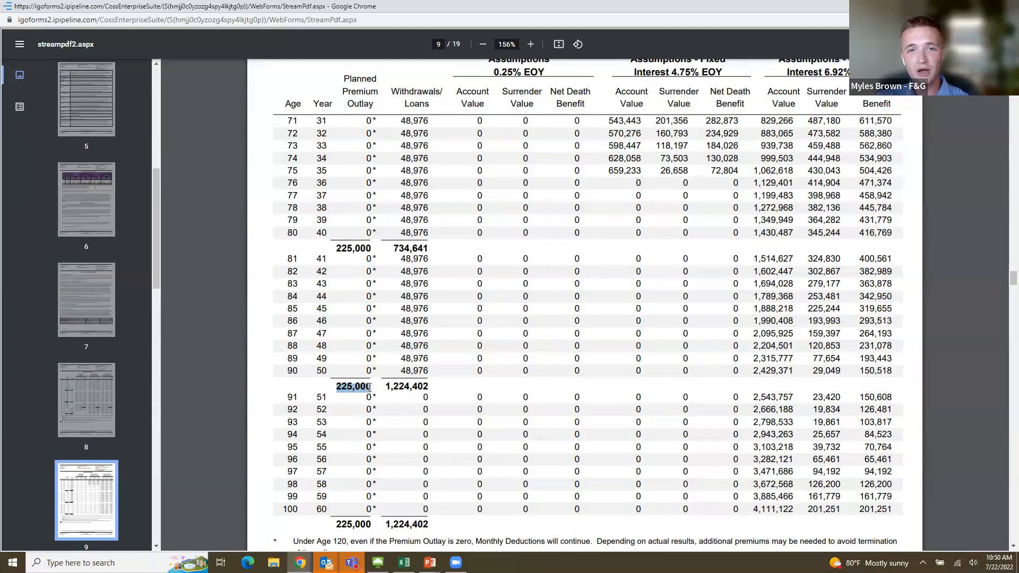
left_click_drag(382, 387, 431, 384)
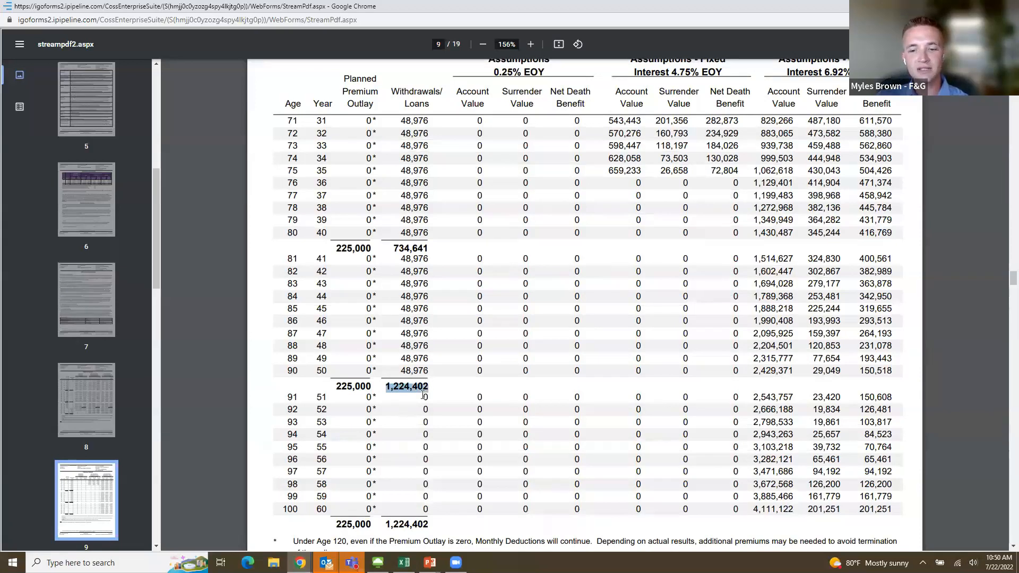
left_click_drag(335, 386, 503, 375)
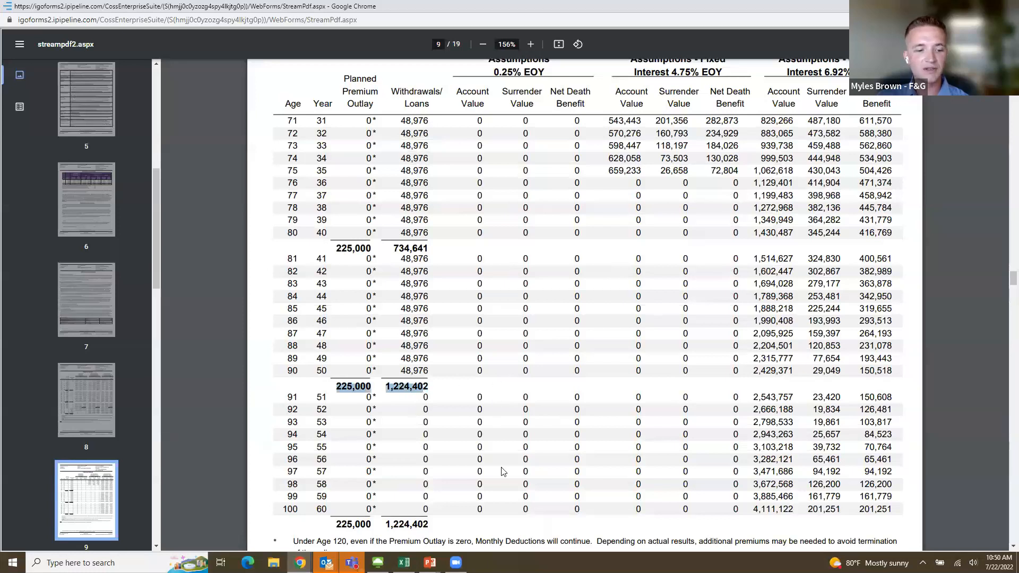
scroll(499, 404, "down", 2)
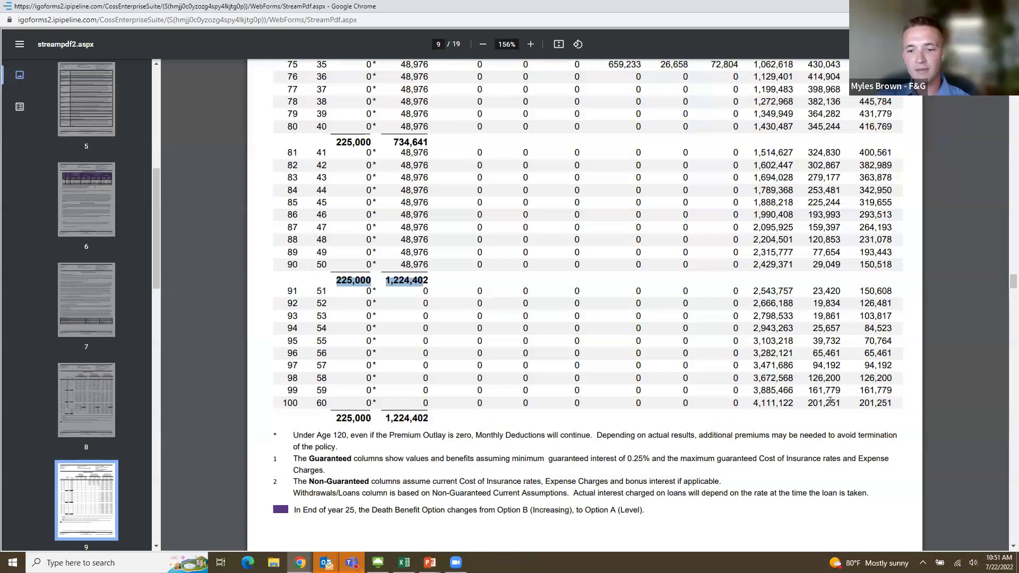
left_click_drag(858, 400, 896, 402)
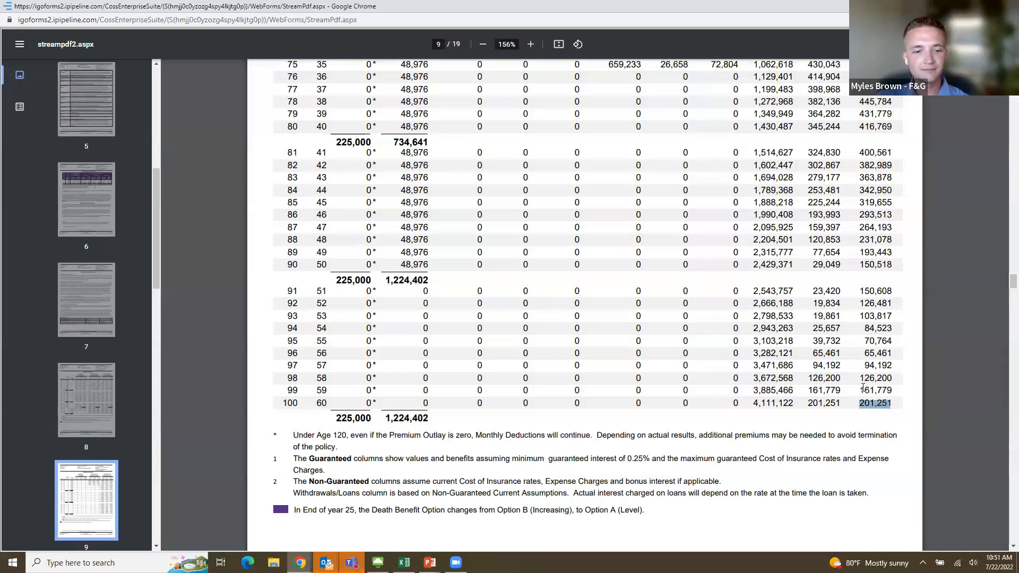
Close the illustration PDF and set the Funding Amount under Solves to High Bonus.
scroll(863, 388, "down", 3)
scroll(863, 388, "up", 10)
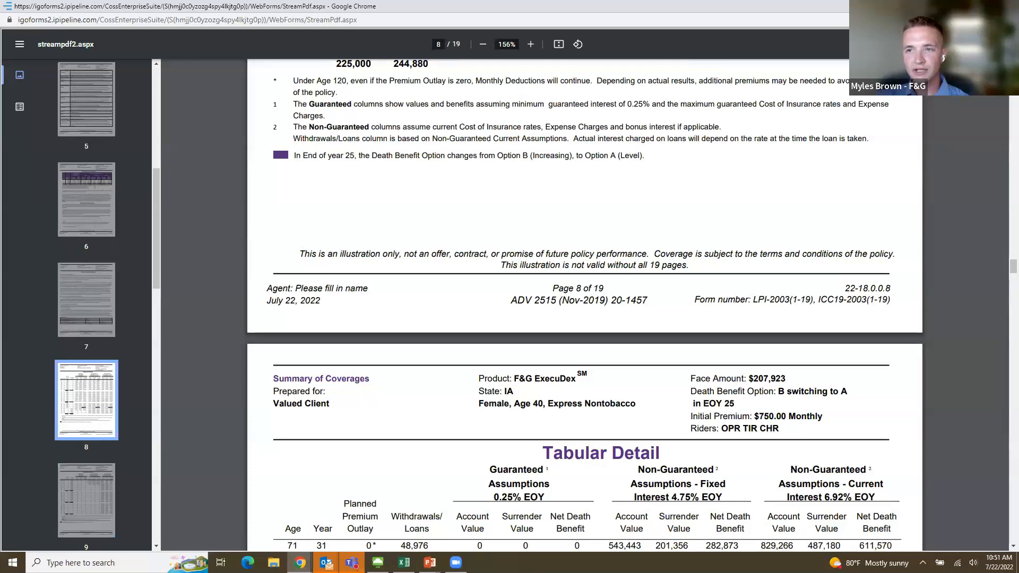
left_click(1007, 5)
scroll(770, 305, "down", 4)
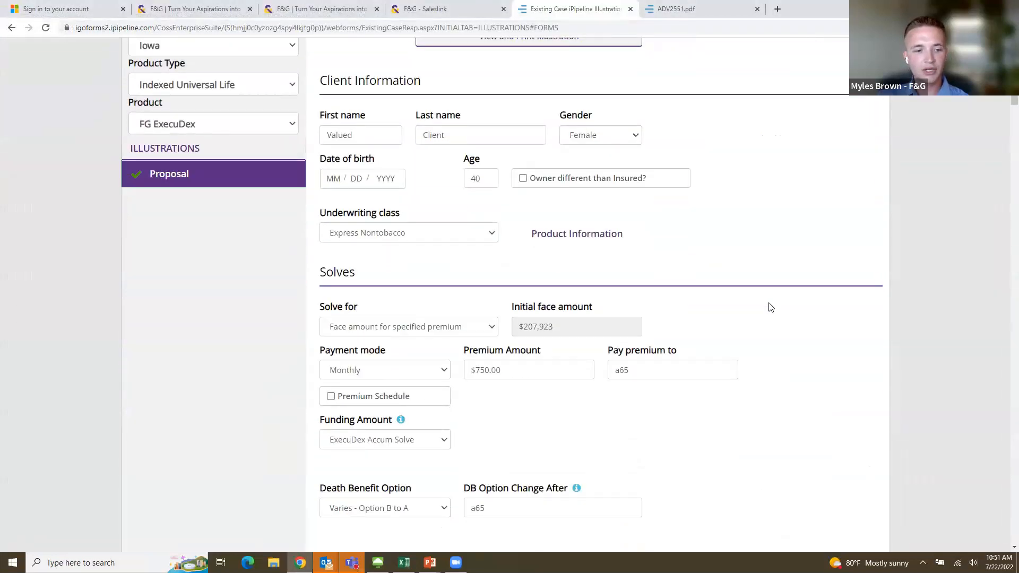
scroll(770, 308, "down", 2)
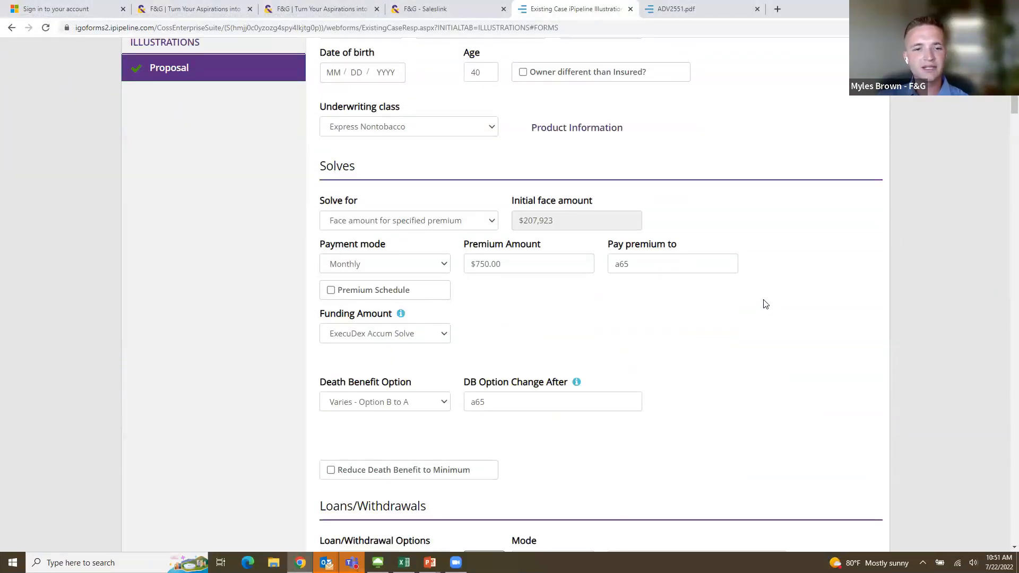
left_click(445, 334)
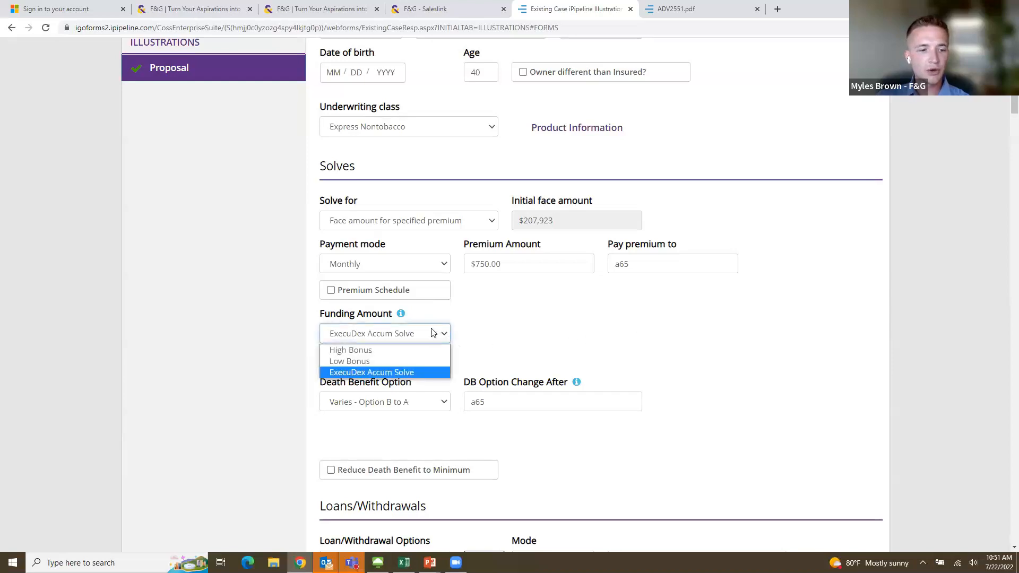
left_click(345, 352)
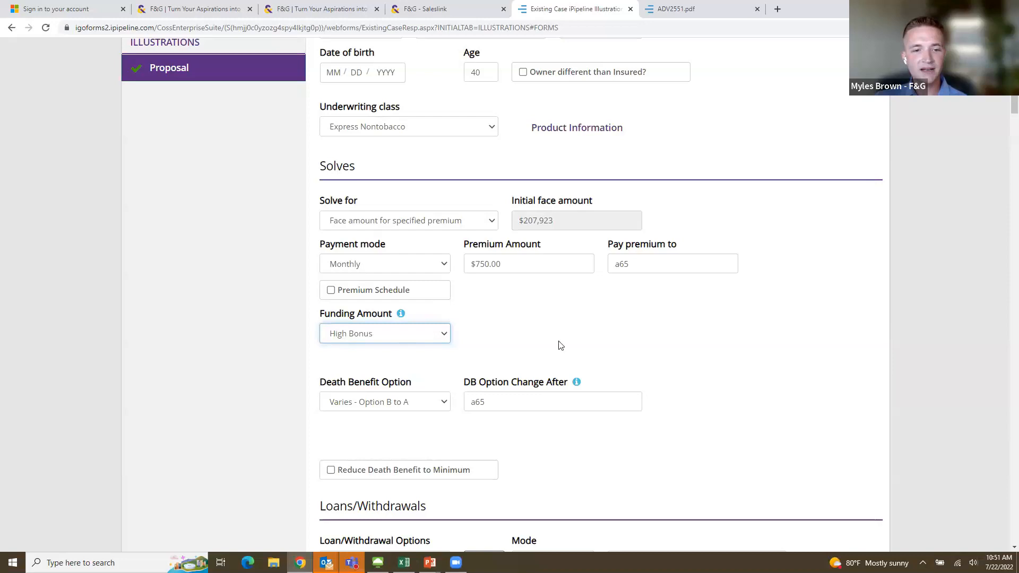
Generate the printable illustration PDF for the High Bonus funding amount and maximize its window.
scroll(564, 349, "up", 6)
left_click(557, 257)
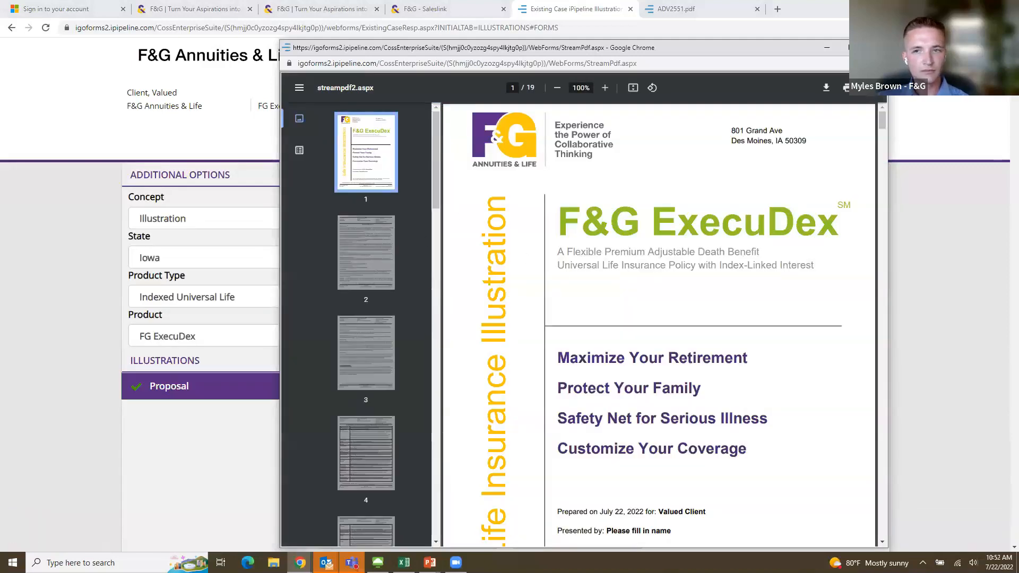
left_click(845, 47)
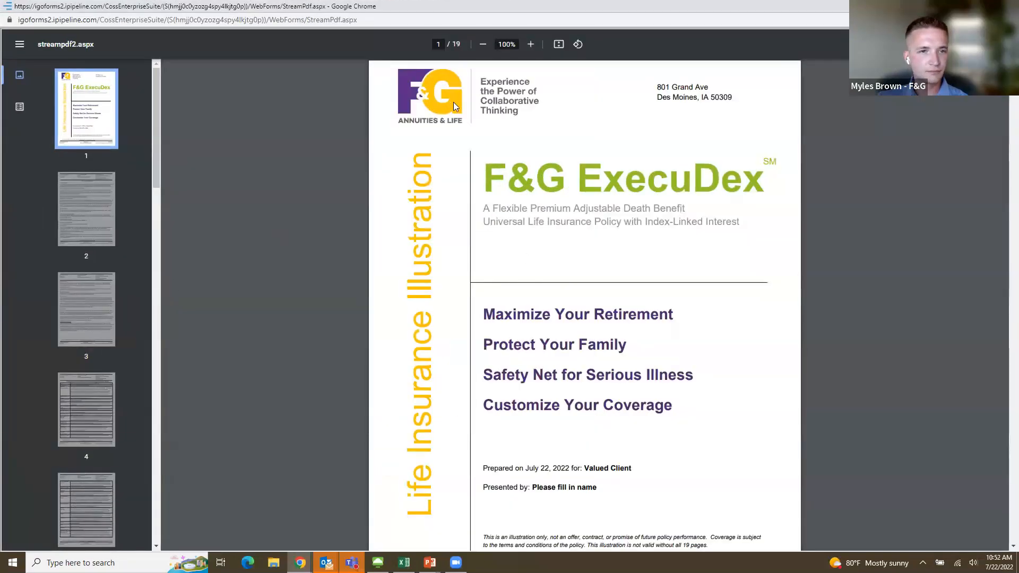
Find the Funding Bonus Rider table on page 7 and highlight the High funding bonus percentage.
scroll(453, 106, "down", 20)
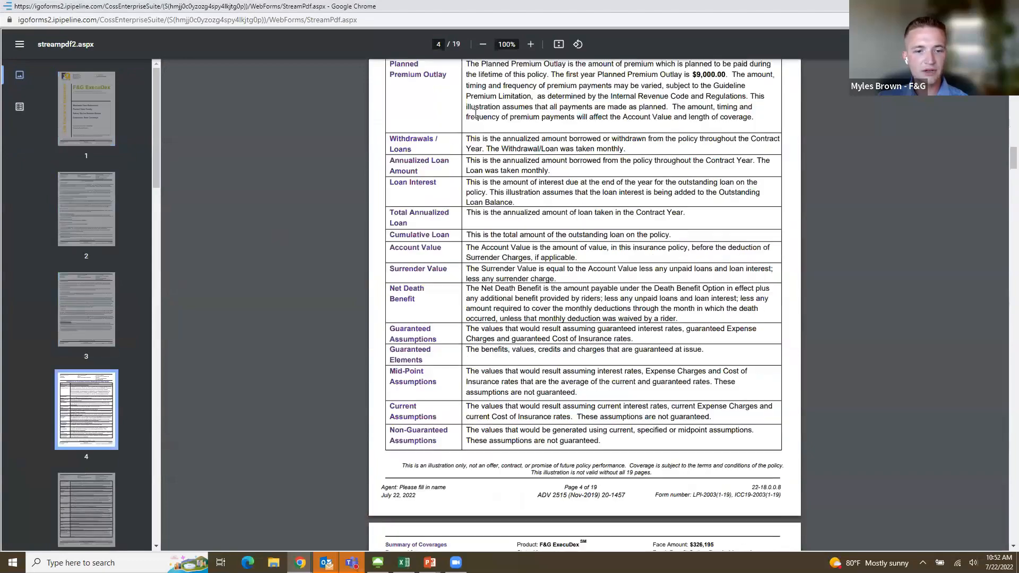
scroll(476, 114, "down", 16)
scroll(485, 108, "down", 11)
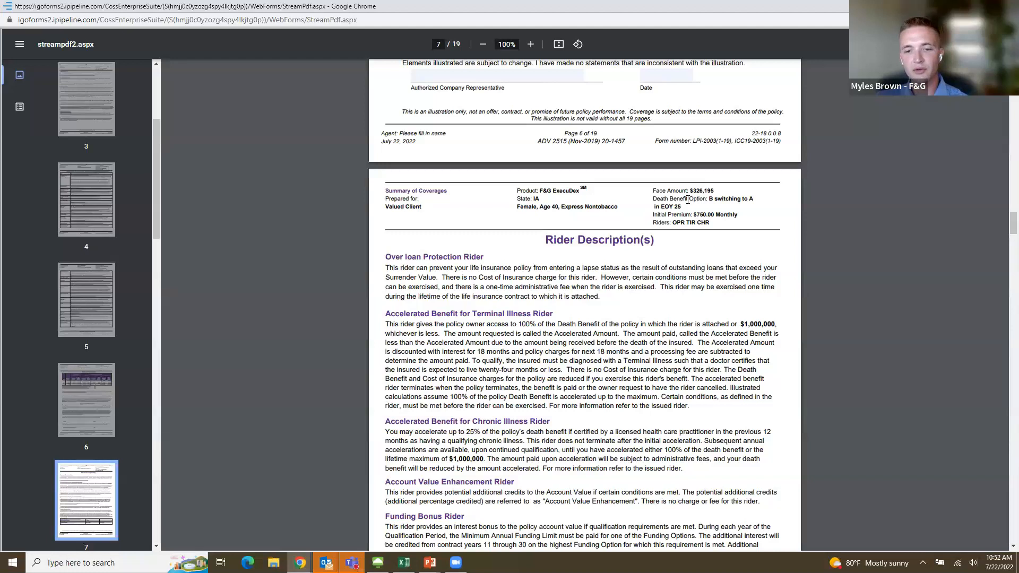
scroll(688, 200, "down", 4)
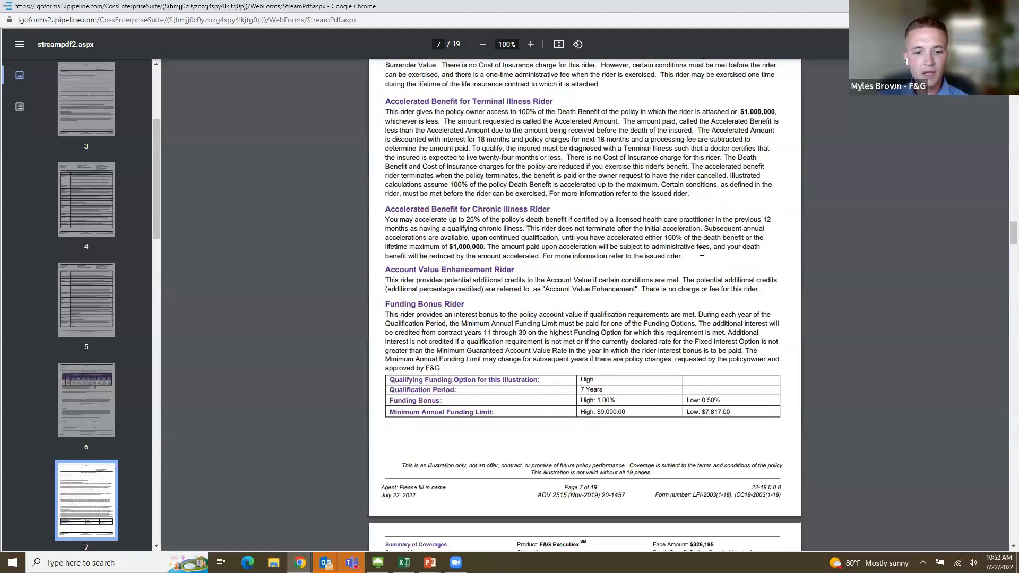
left_click_drag(616, 401, 599, 400)
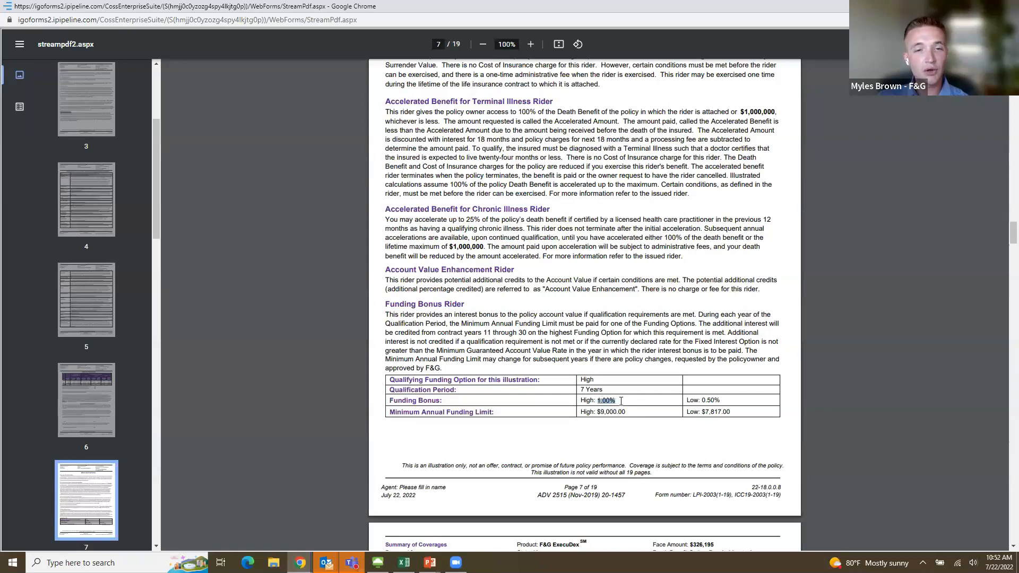
Highlight the High and Low minimum annual funding limits and the High bonus entry, and view the page 8 Tabular Detail.
left_click_drag(626, 413, 599, 412)
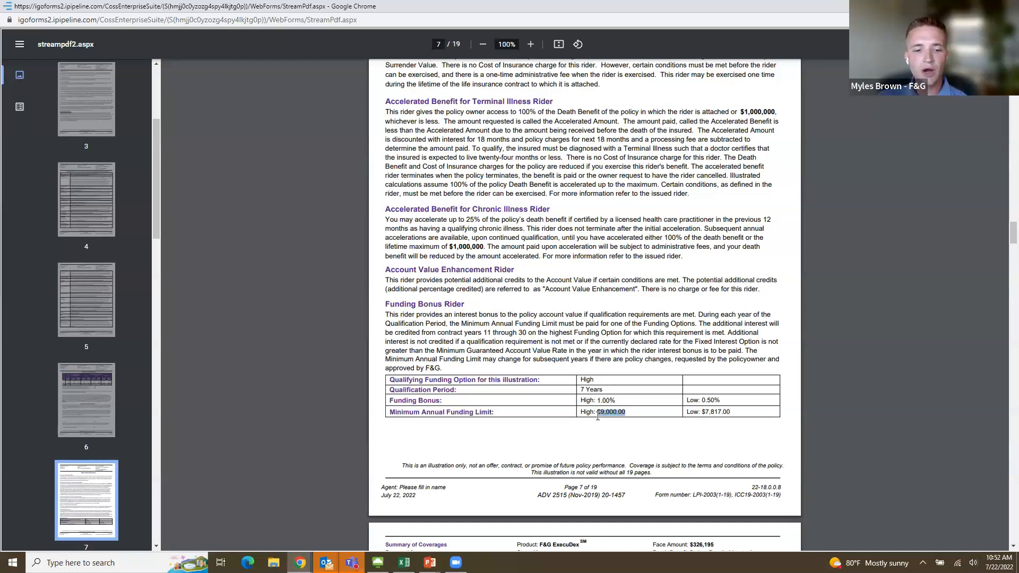
left_click_drag(617, 403, 580, 402)
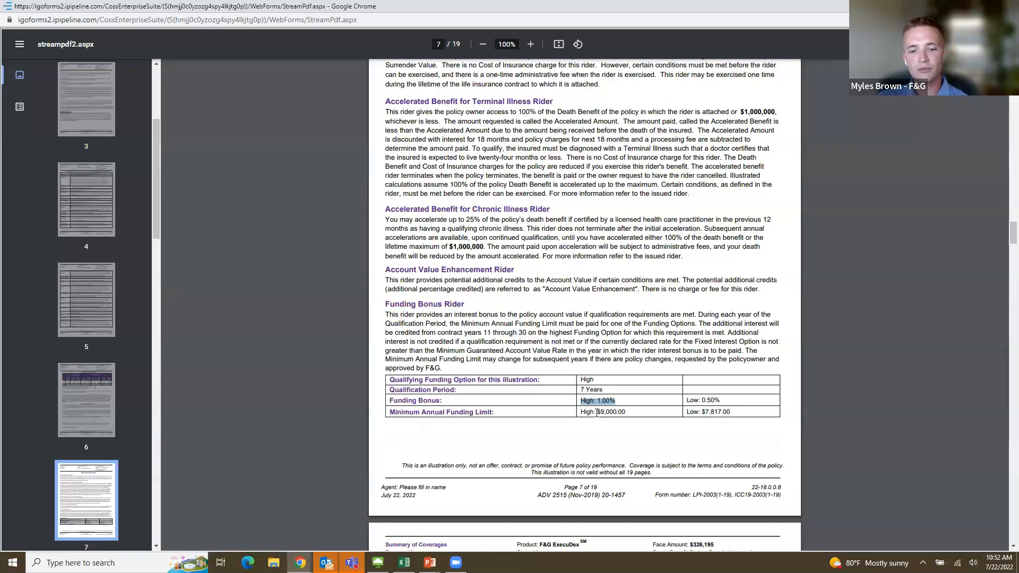
left_click_drag(732, 412, 691, 421)
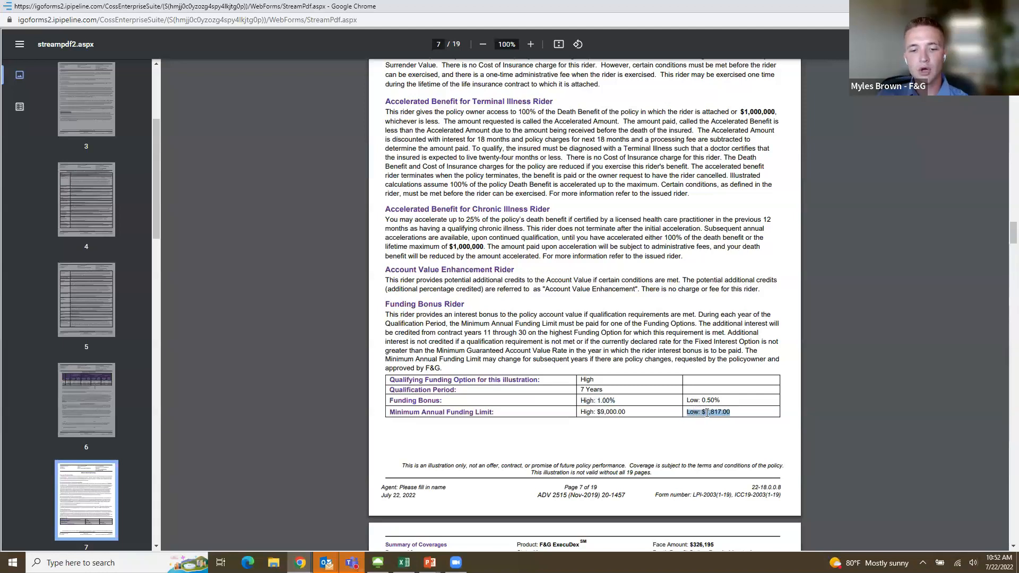
left_click(708, 413)
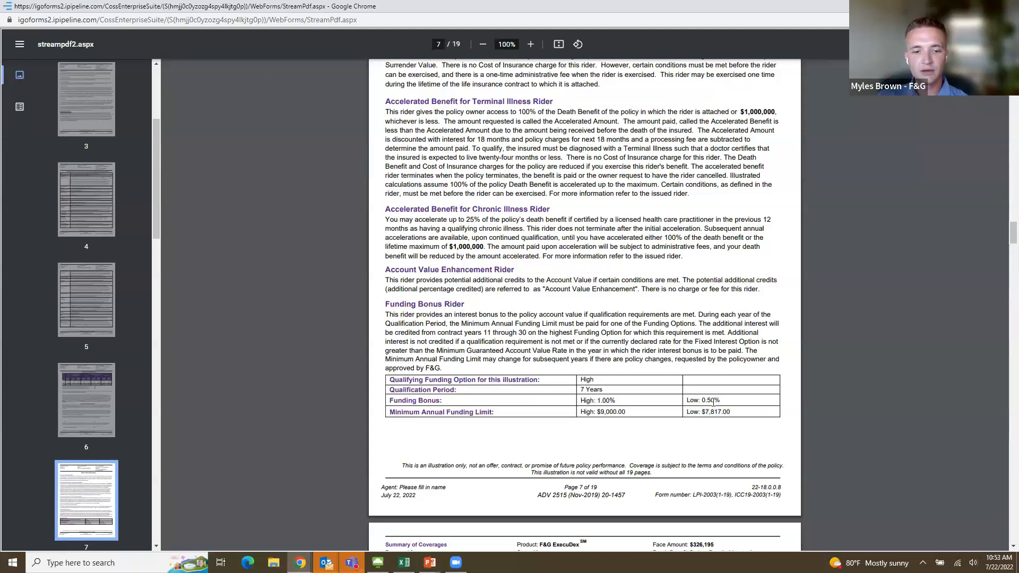
scroll(713, 402, "down", 4)
scroll(715, 404, "down", 4)
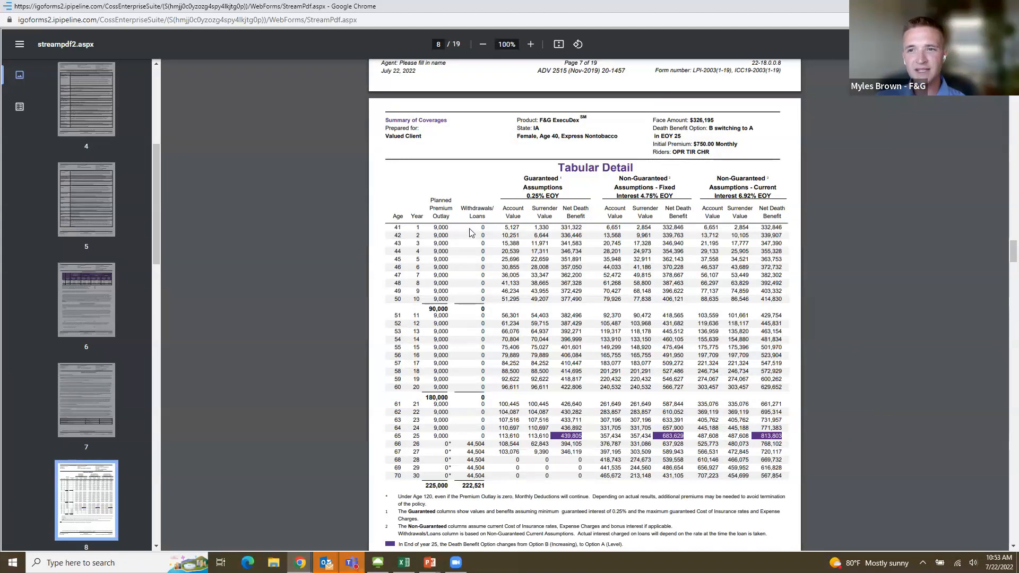
Close the illustration PDF and set the Funding Amount under Solves to Low Bonus.
left_click(1005, 6)
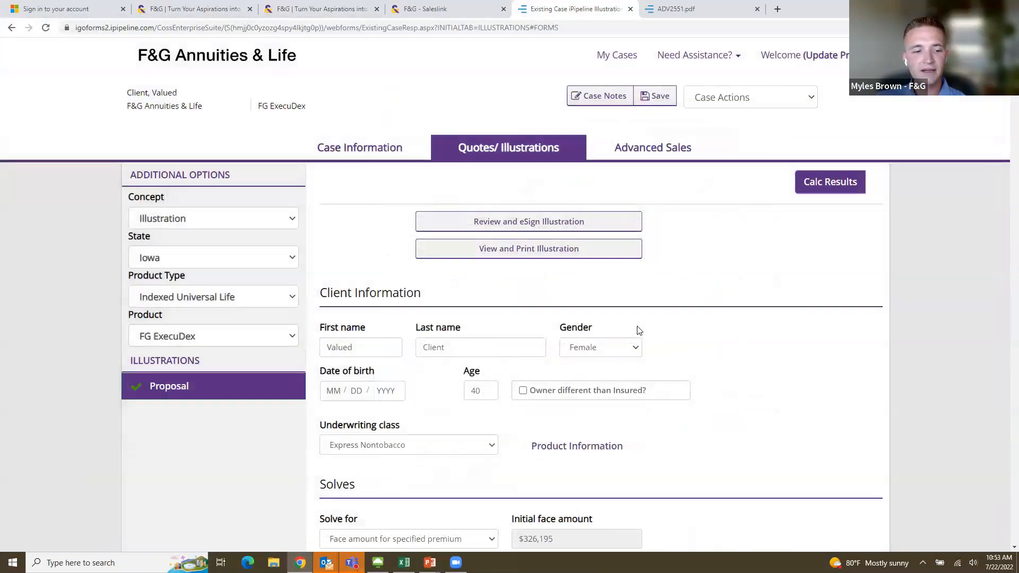
scroll(639, 330, "down", 6)
left_click(428, 402)
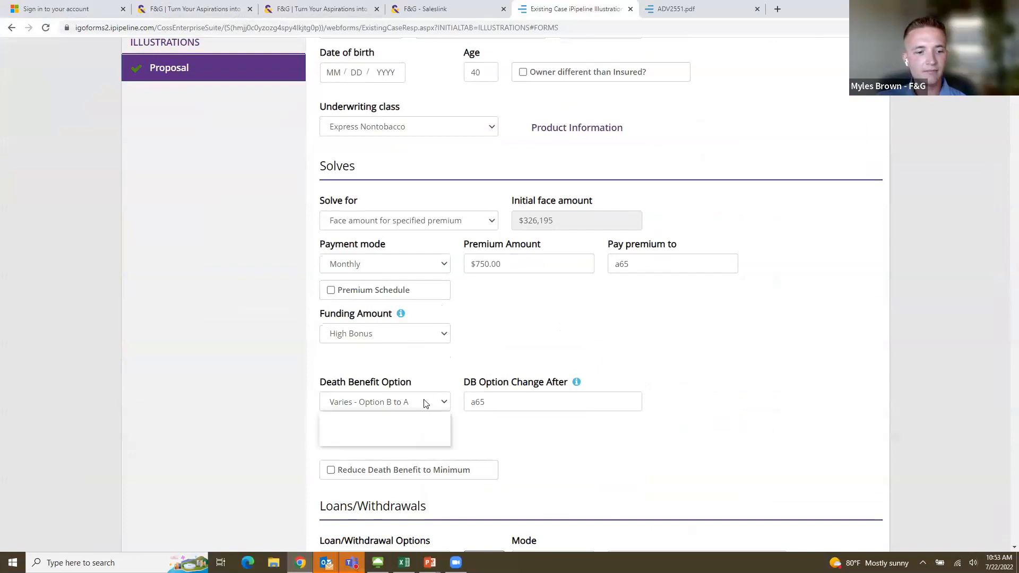
left_click(610, 307)
scroll(616, 325, "down", 2)
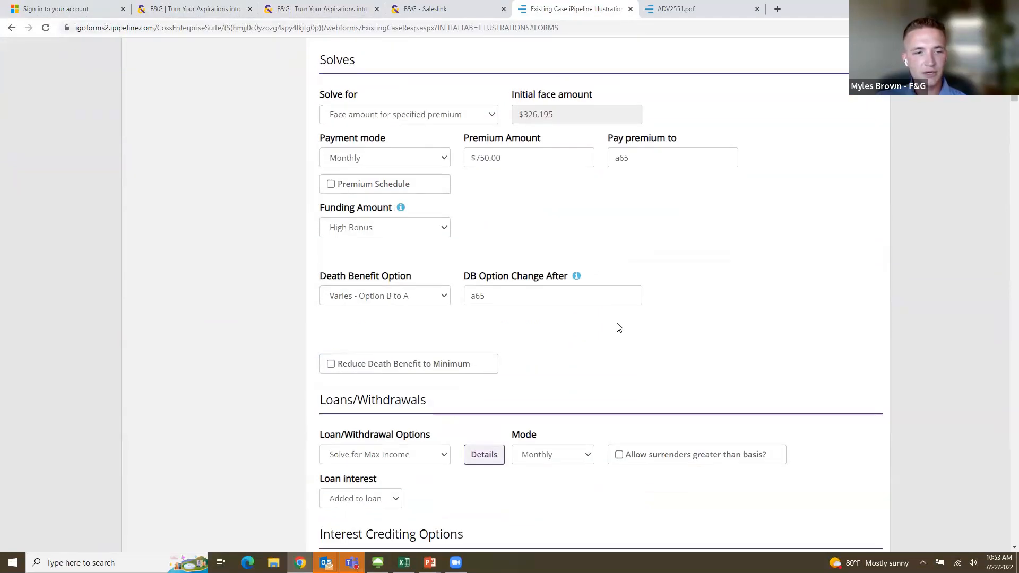
left_click(434, 233)
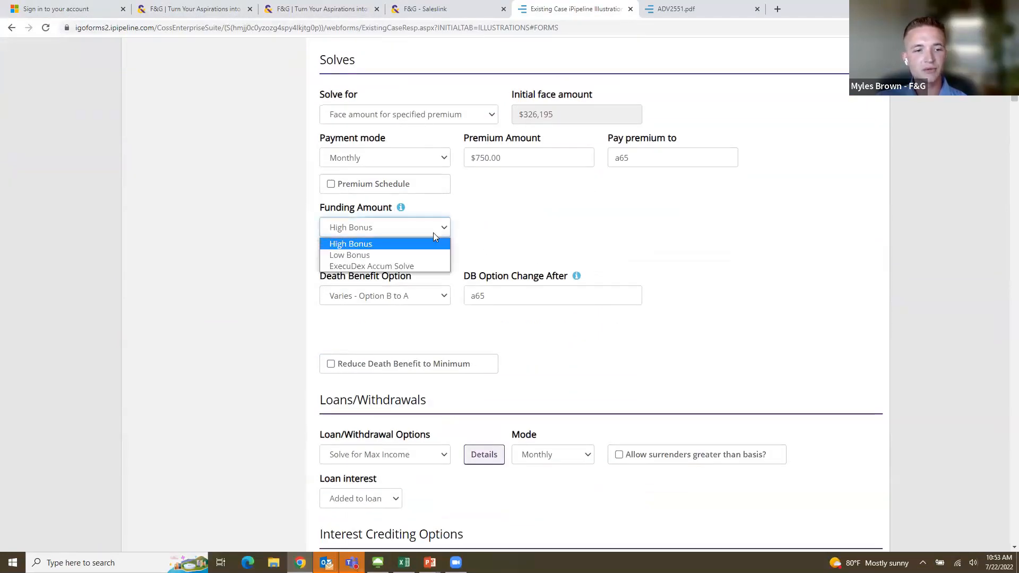
left_click(414, 255)
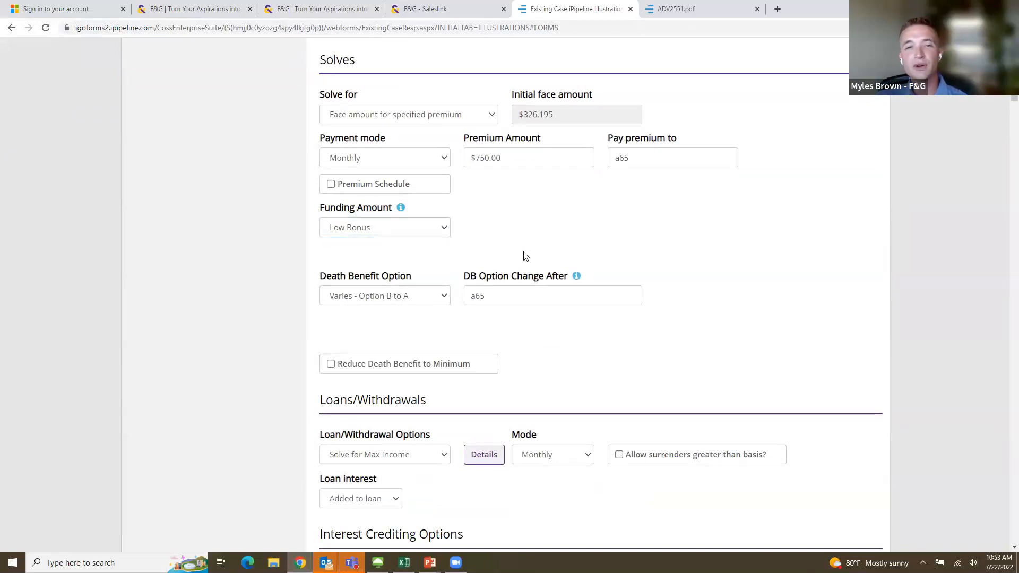